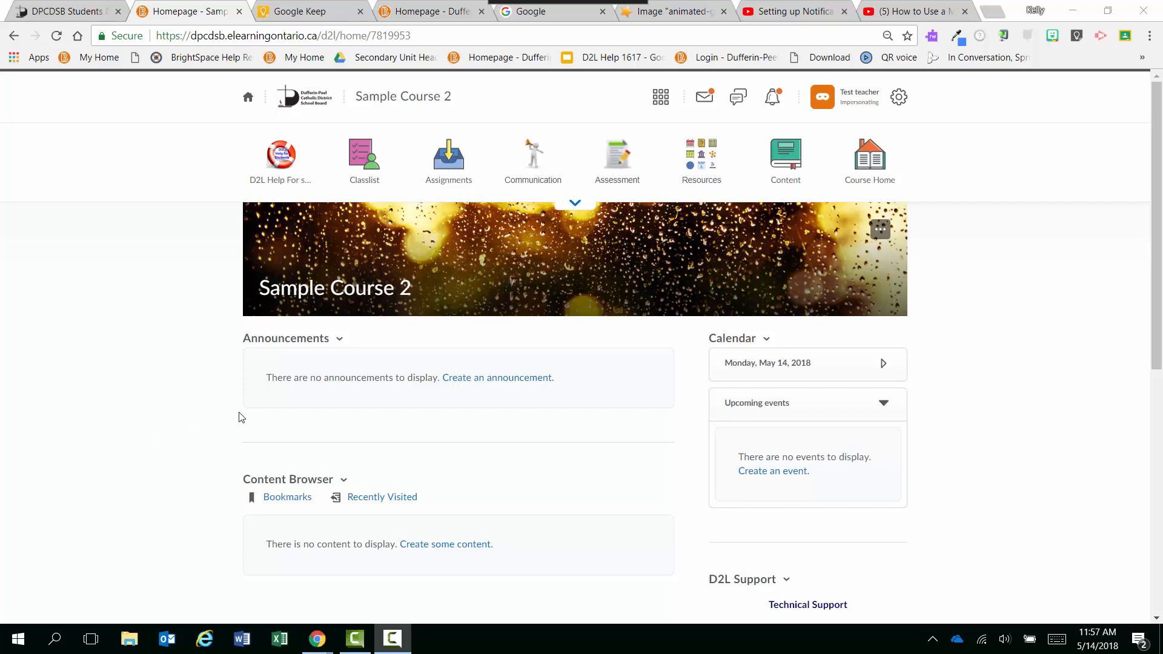
Create a new course announcement with the headline "Good Morning {FirstName}, Please see the video below."
click(340, 340)
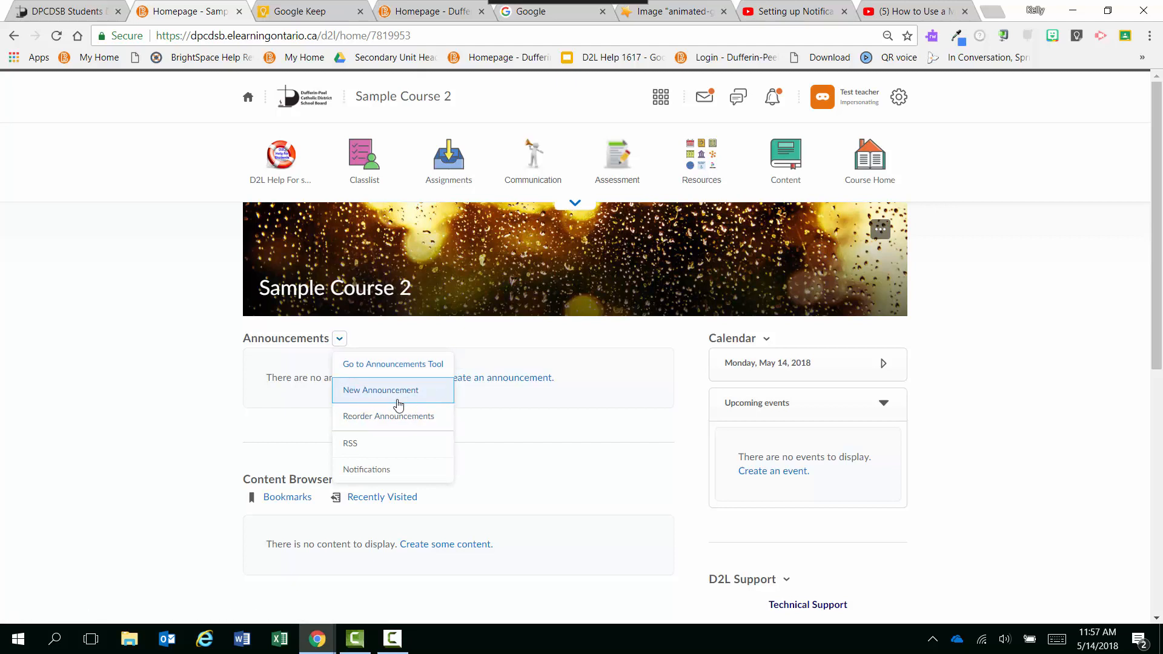
click(390, 398)
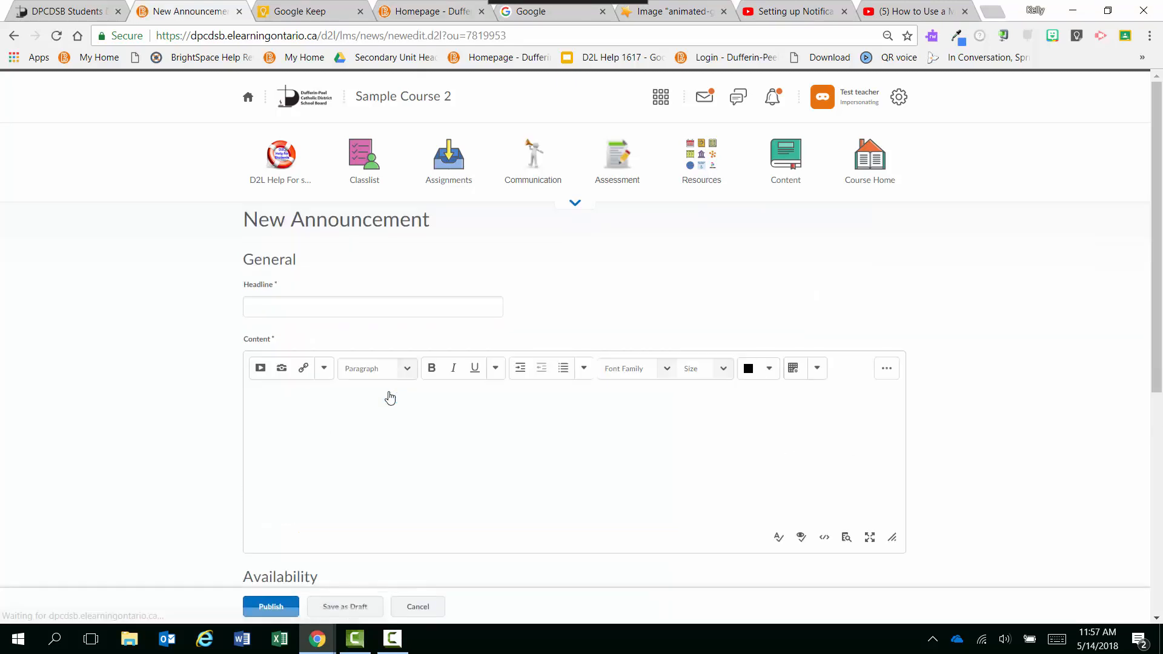
scroll(390, 397, down, 1)
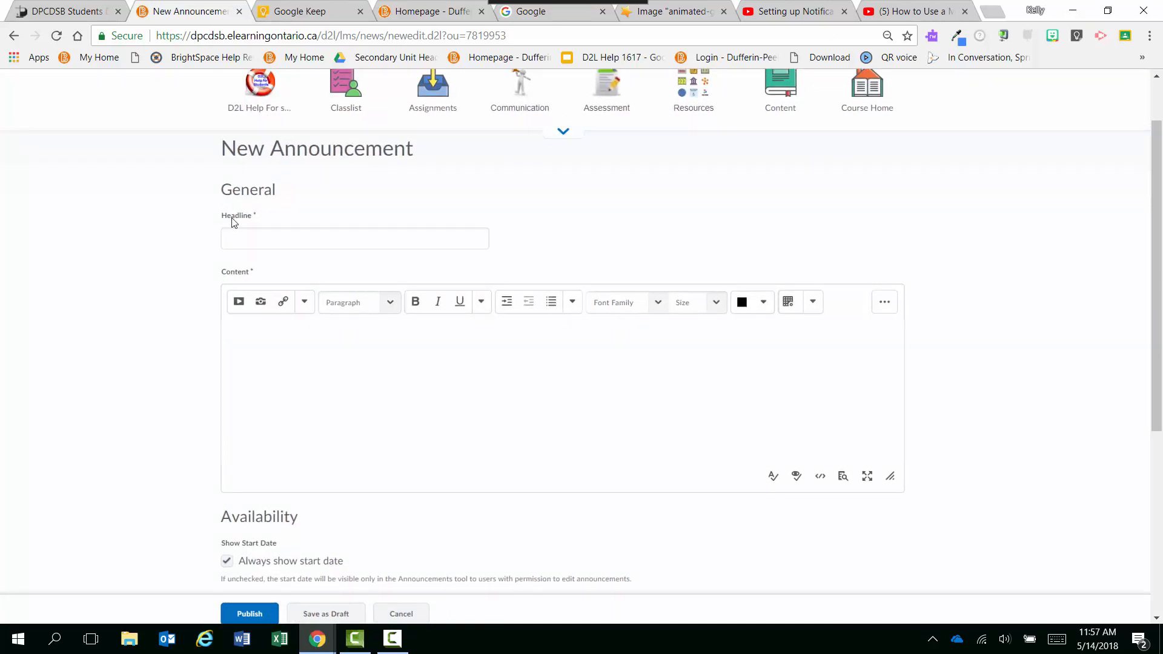
click(247, 239)
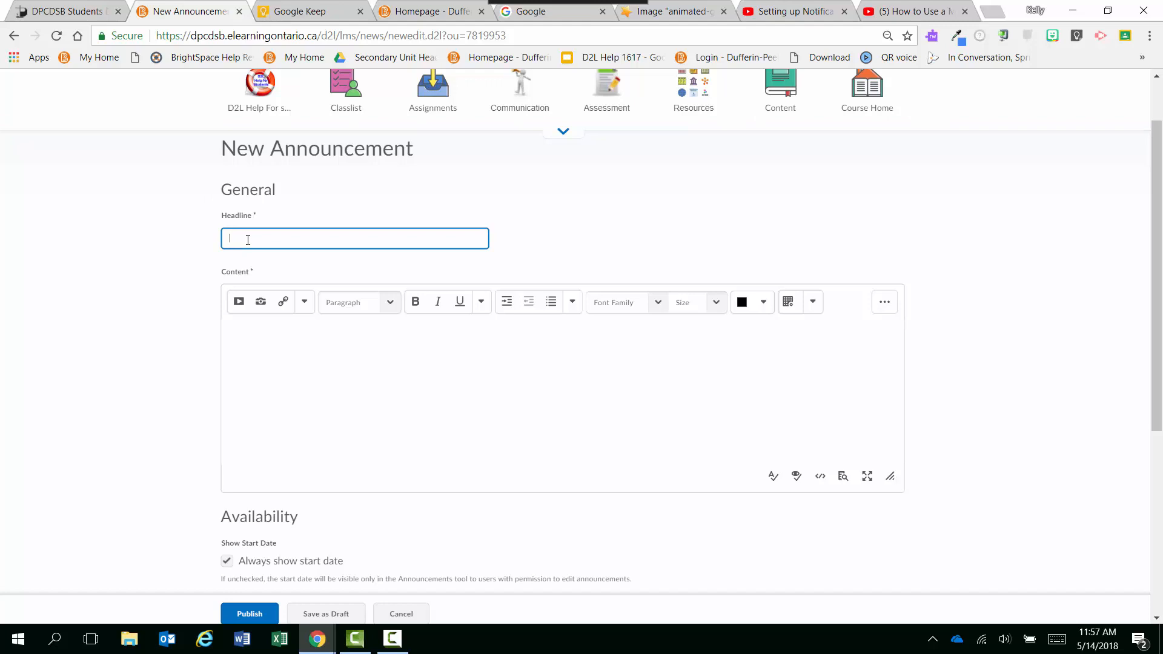
text(Good Morning {FirstName}, Please see the )
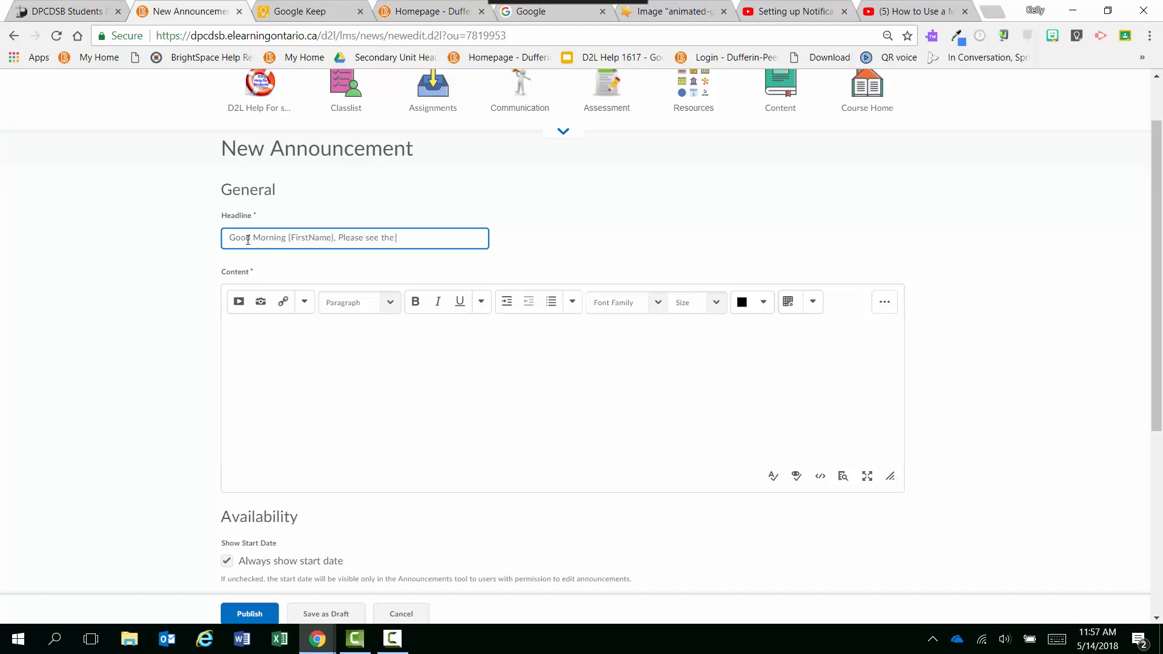
text(video below.)
Enter the greeting "Hello {FirstName}," in the announcement content and start a new line beneath it
click(265, 335)
text(Hello {Fi)
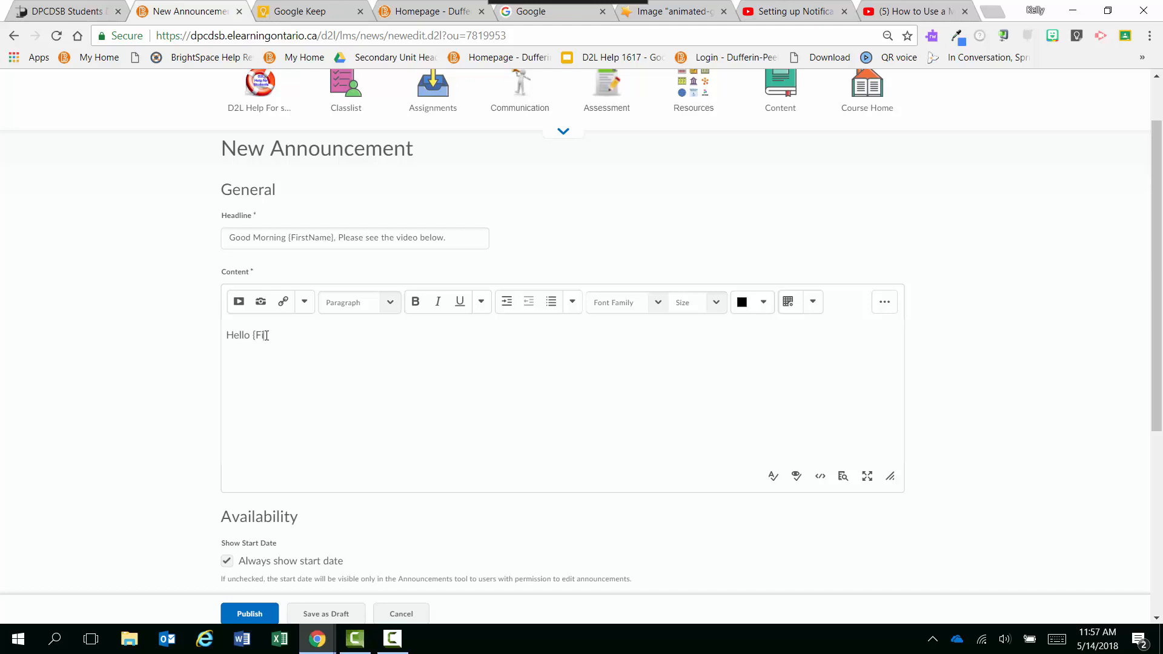
text(rstName)
scroll(765, 190, up, 2)
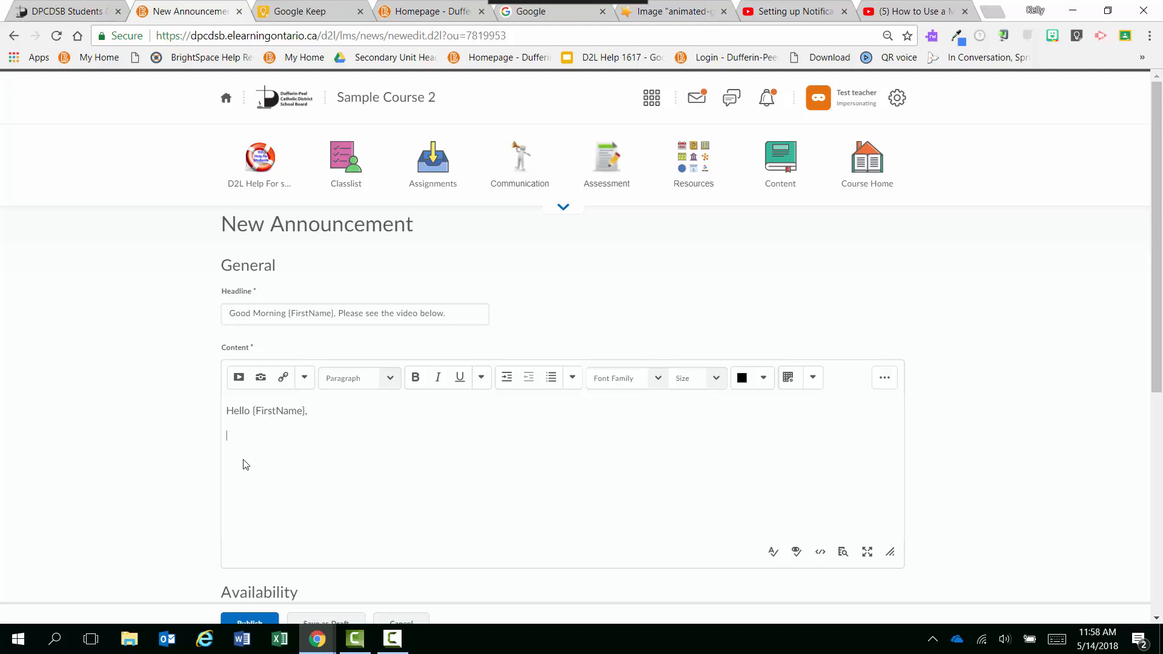
scroll(245, 464, down, 1)
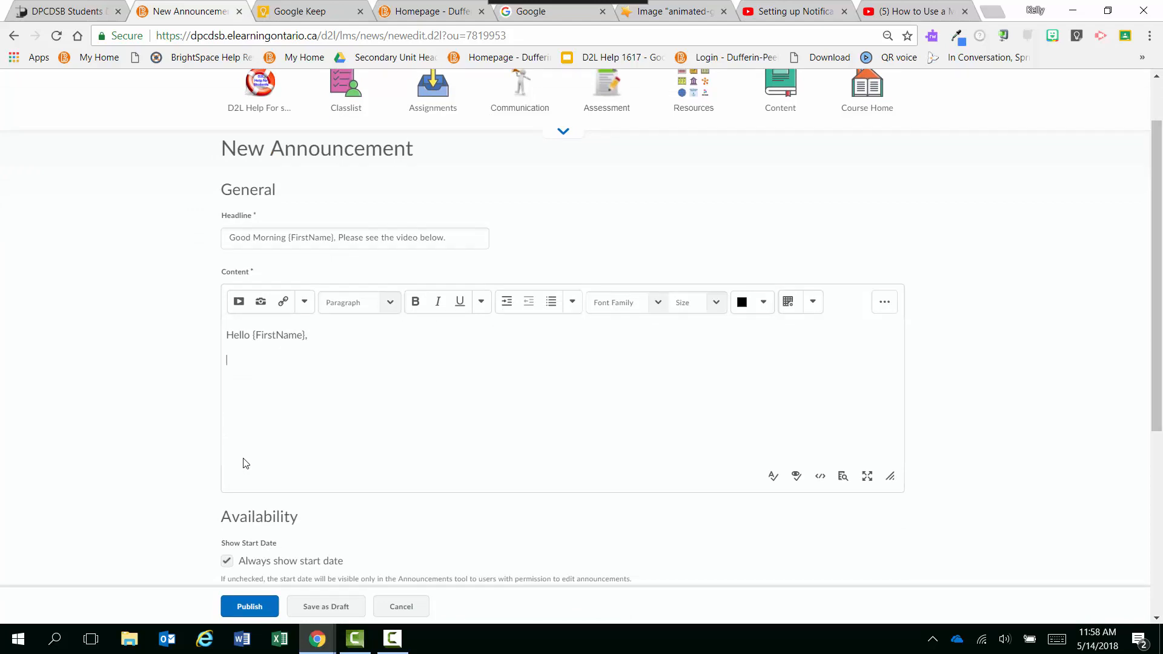
key(Return)
Upload the microphone technique Word document from the computer's Brightspace Demonstration Files folder, creating a new file instead of overwriting the duplicate
click(240, 304)
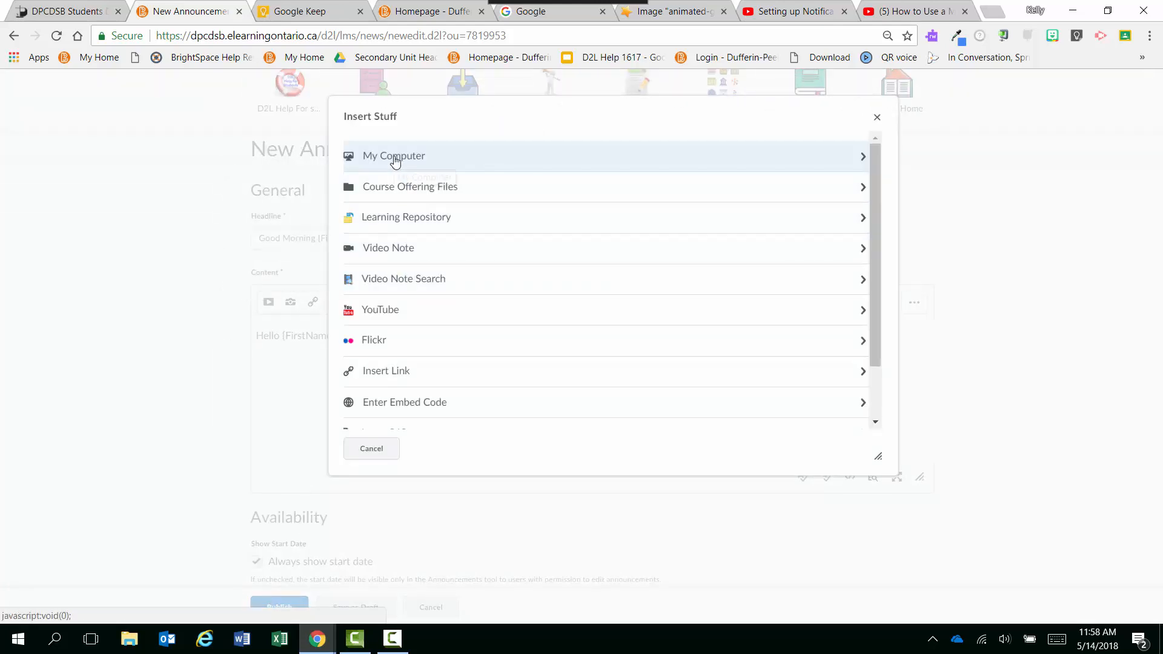
click(405, 165)
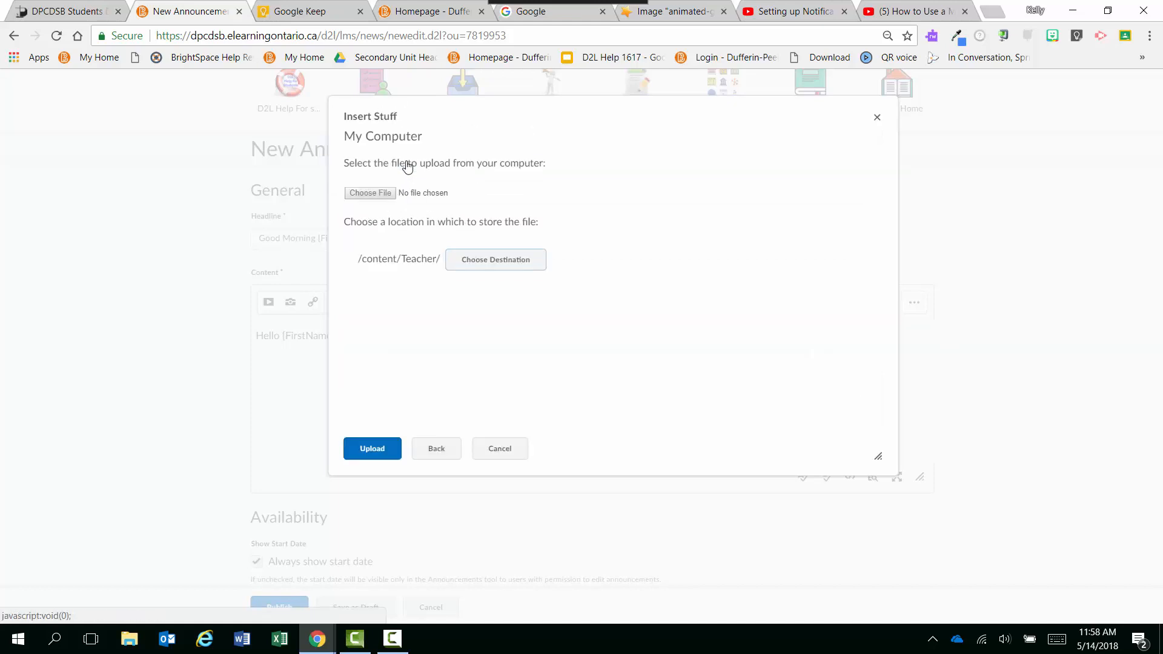
click(378, 195)
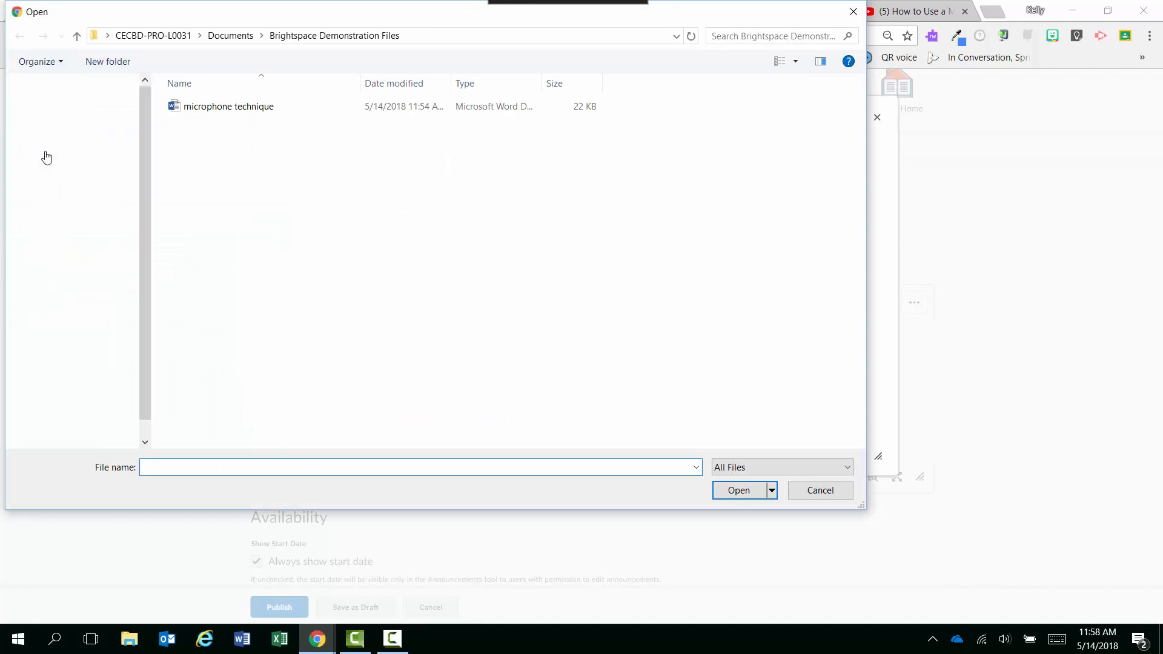
click(63, 133)
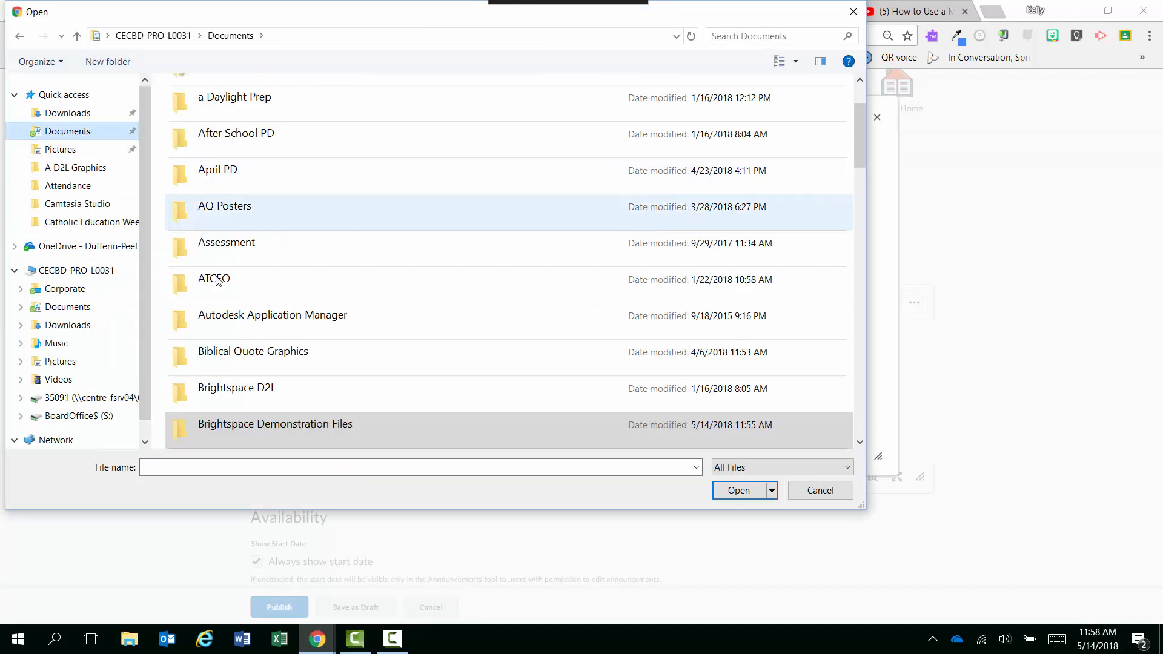
double_click(289, 431)
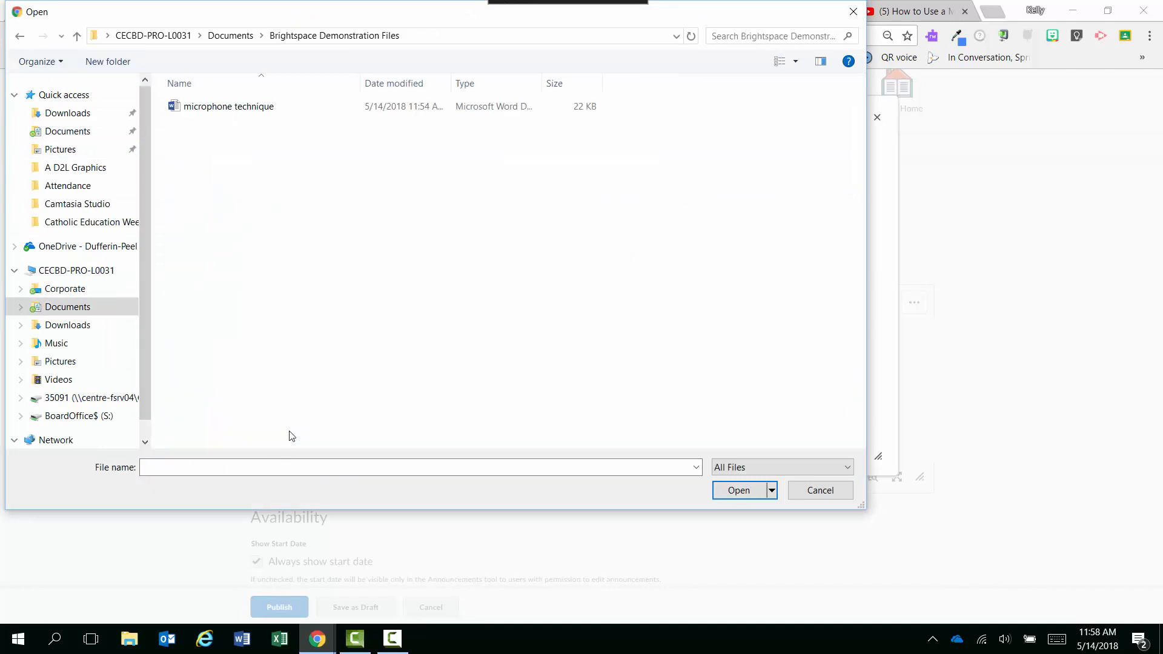
double_click(259, 113)
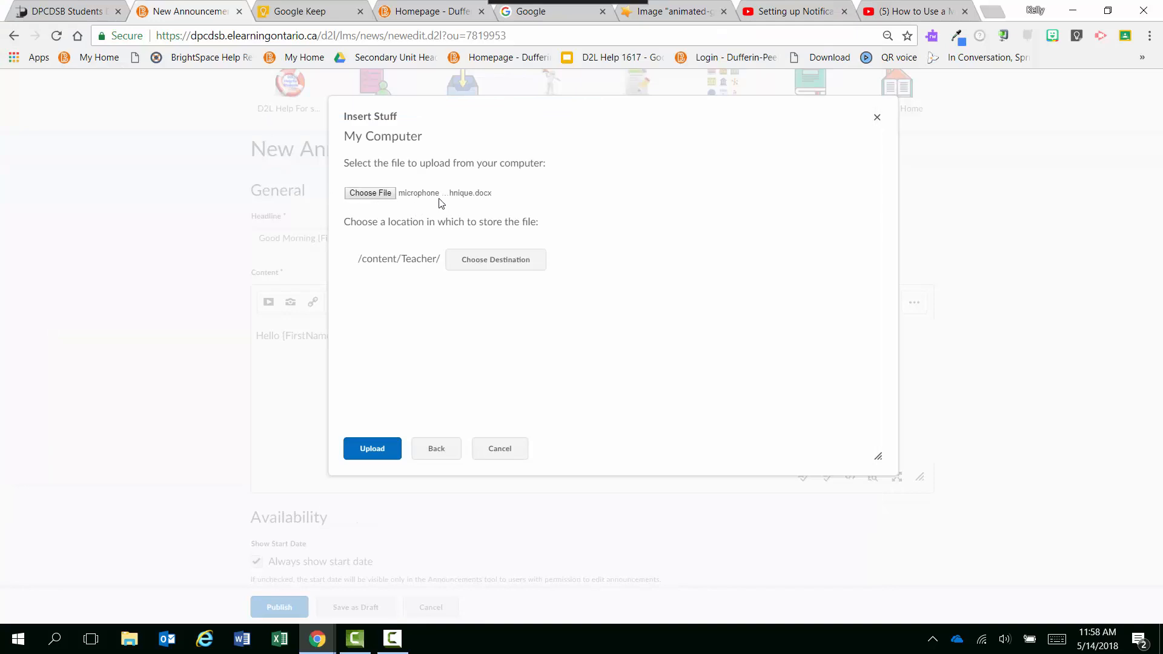
click(374, 451)
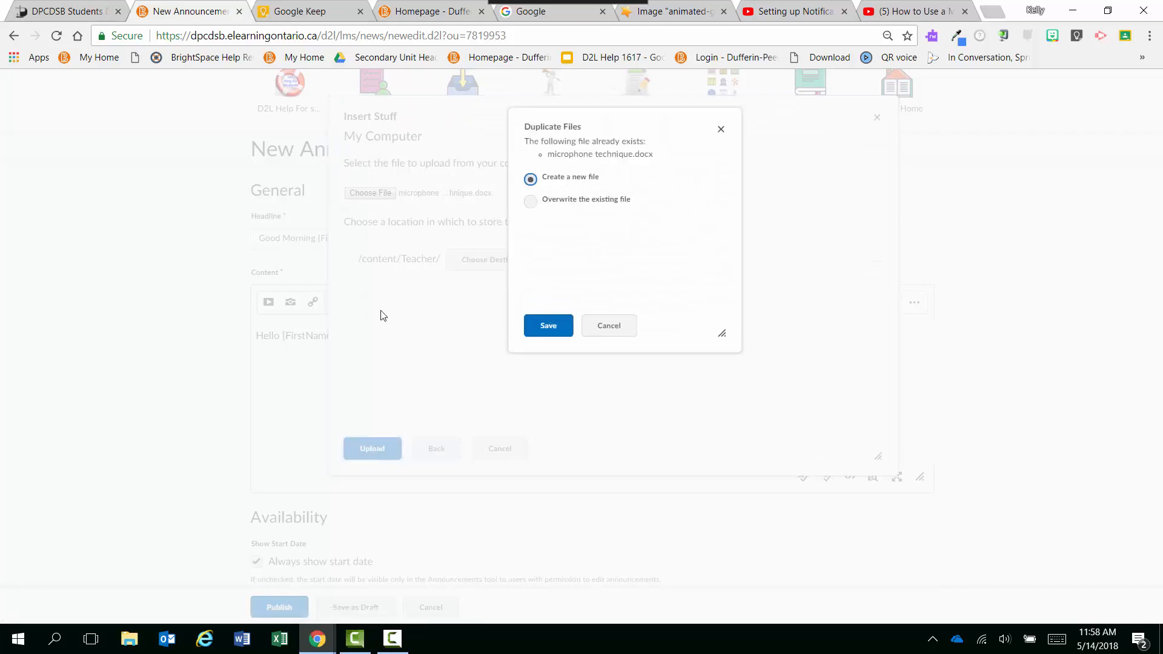
click(547, 328)
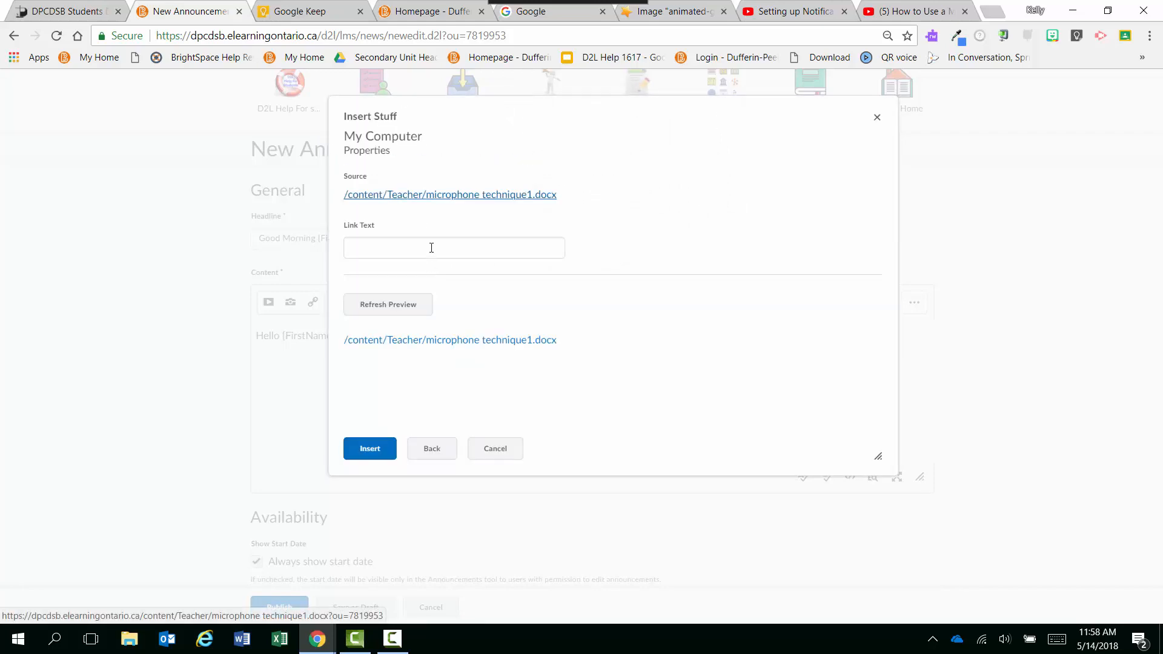
Insert the file link with text "Please click here to see the mircrophone document. Please complete the questions with a shoulder partner after you have watched the video."
click(356, 248)
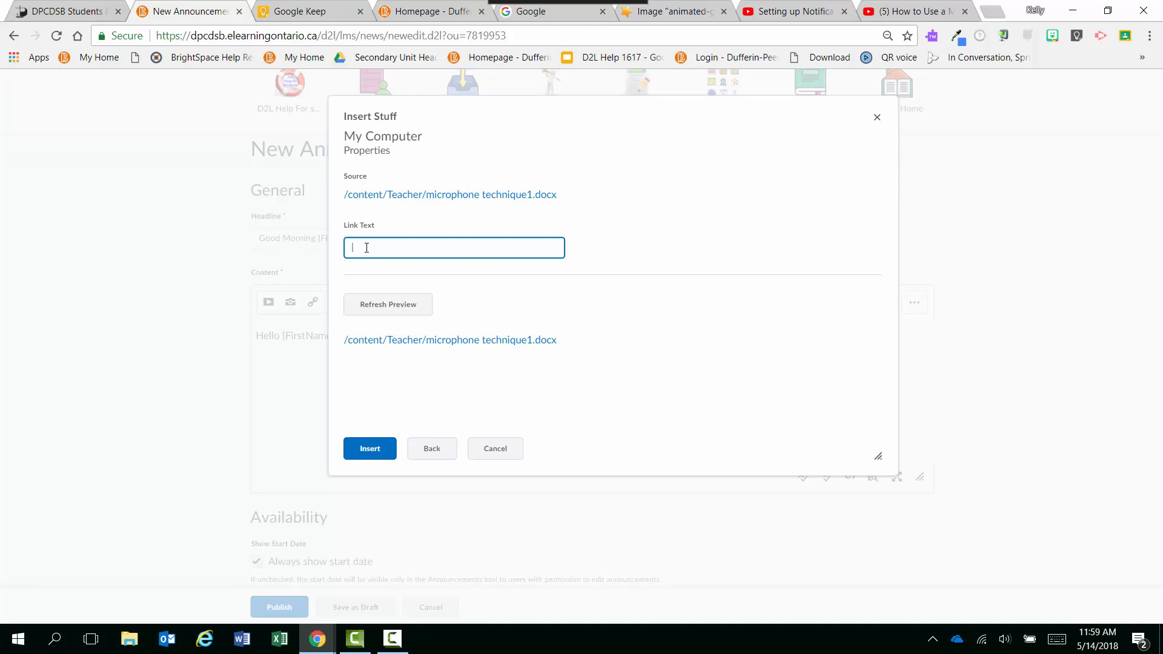
text(Please click here to see the mircrophone document. P)
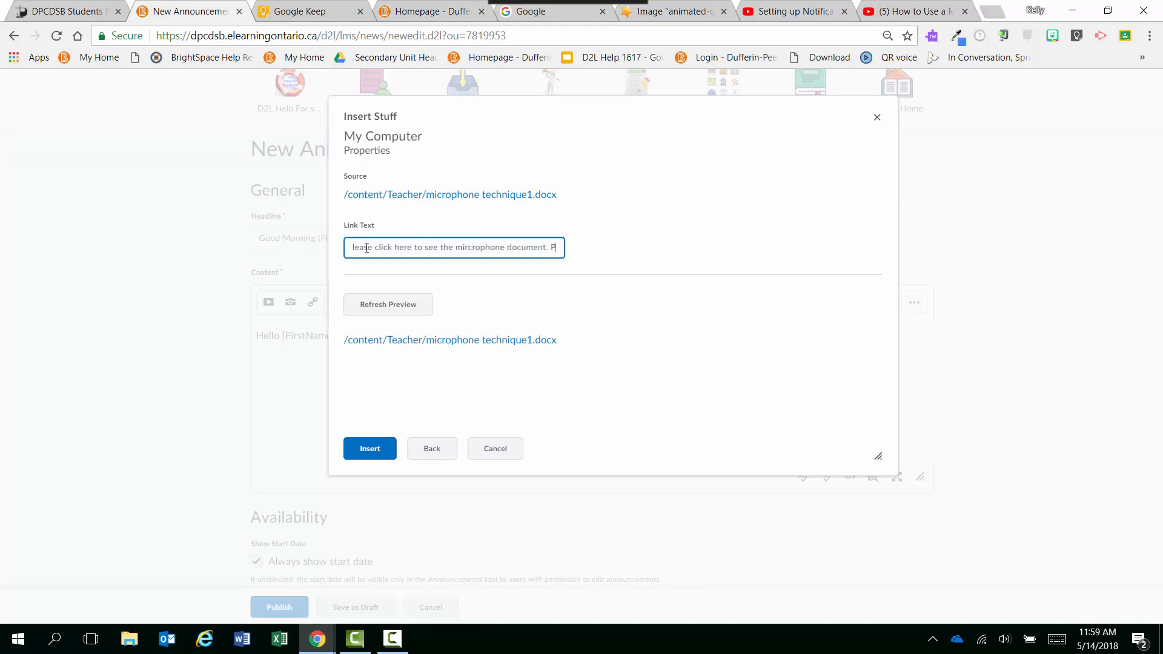
text(lease complete t)
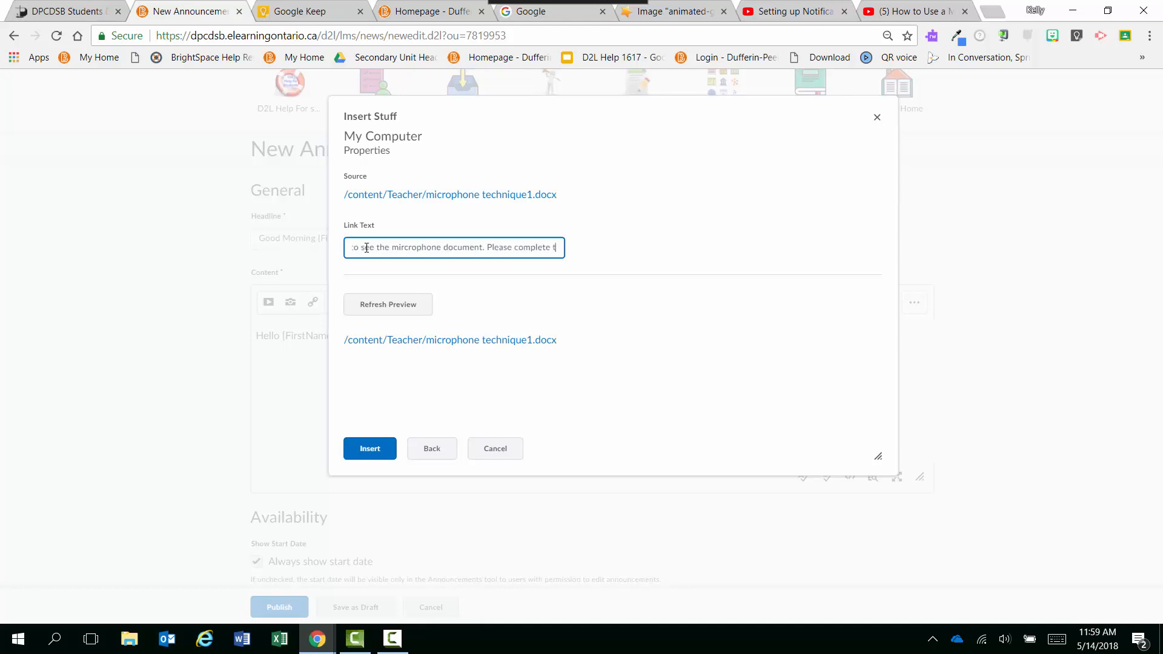
text(he quest)
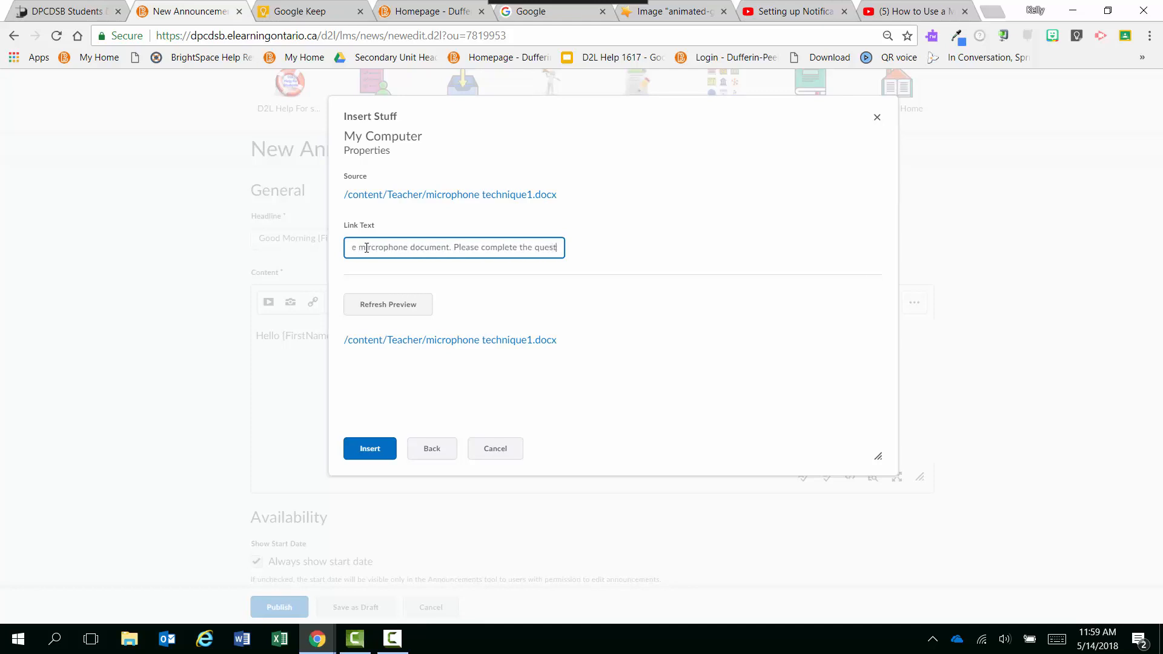
text(ions with a)
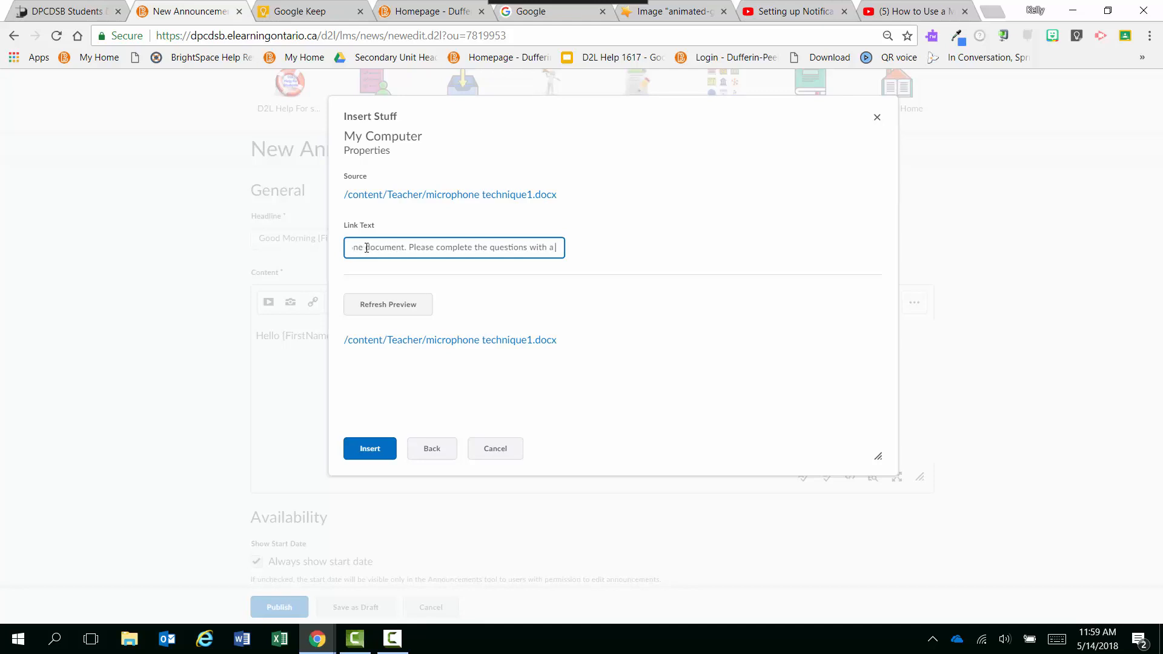
text( shuulder )
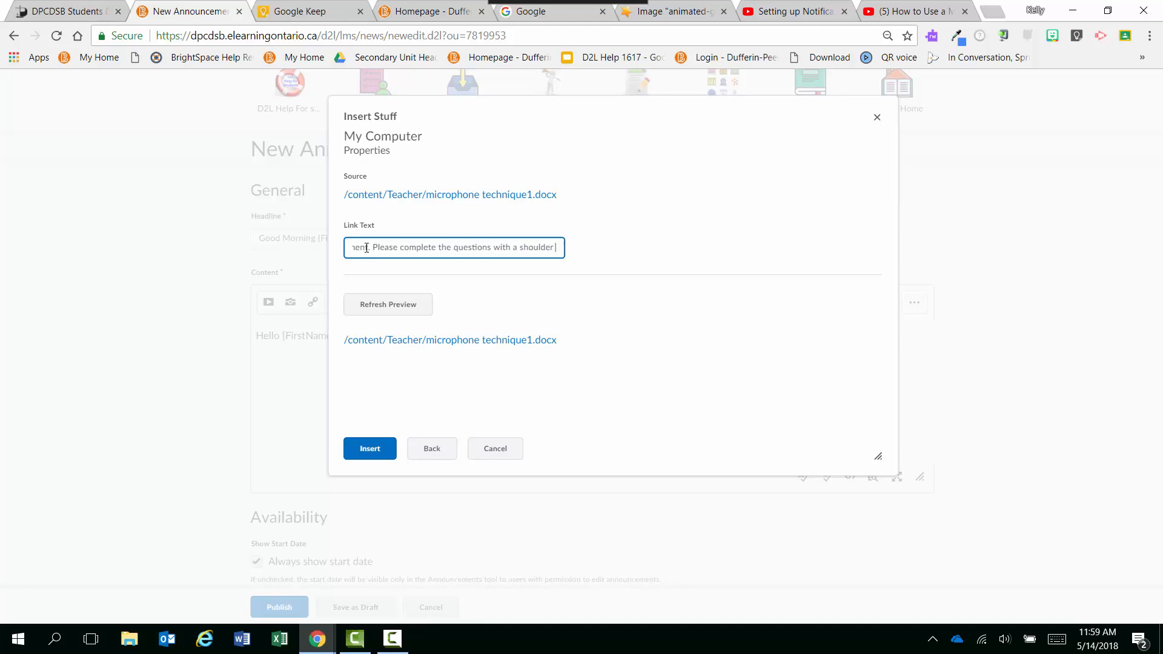
text(partner af)
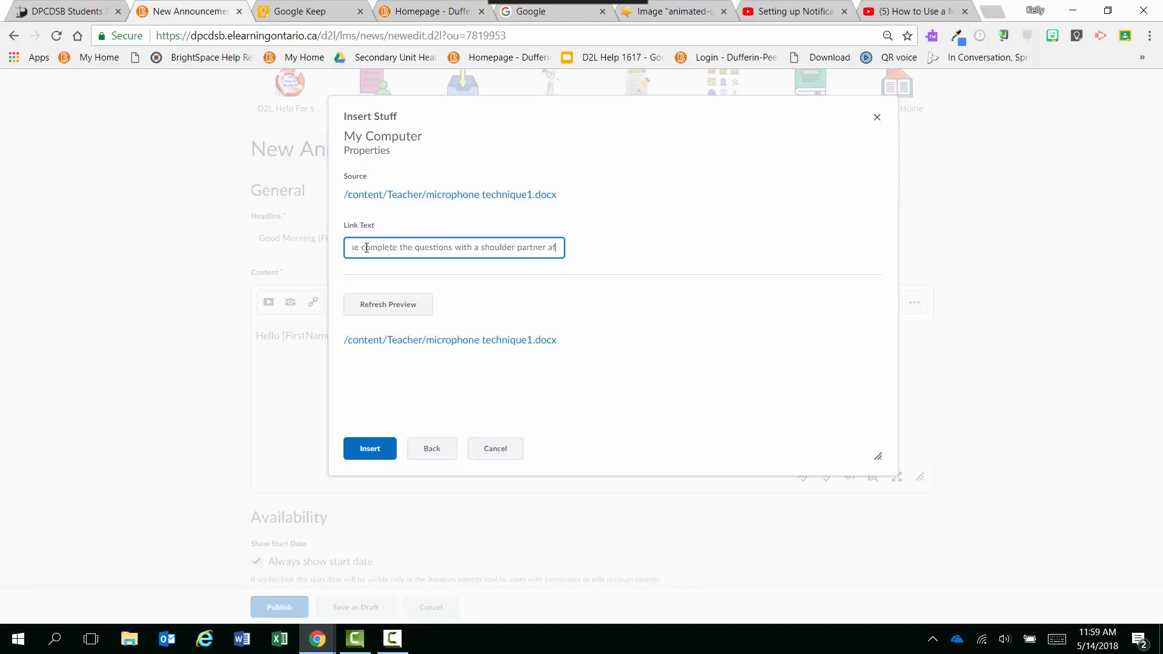
text(ter you have w)
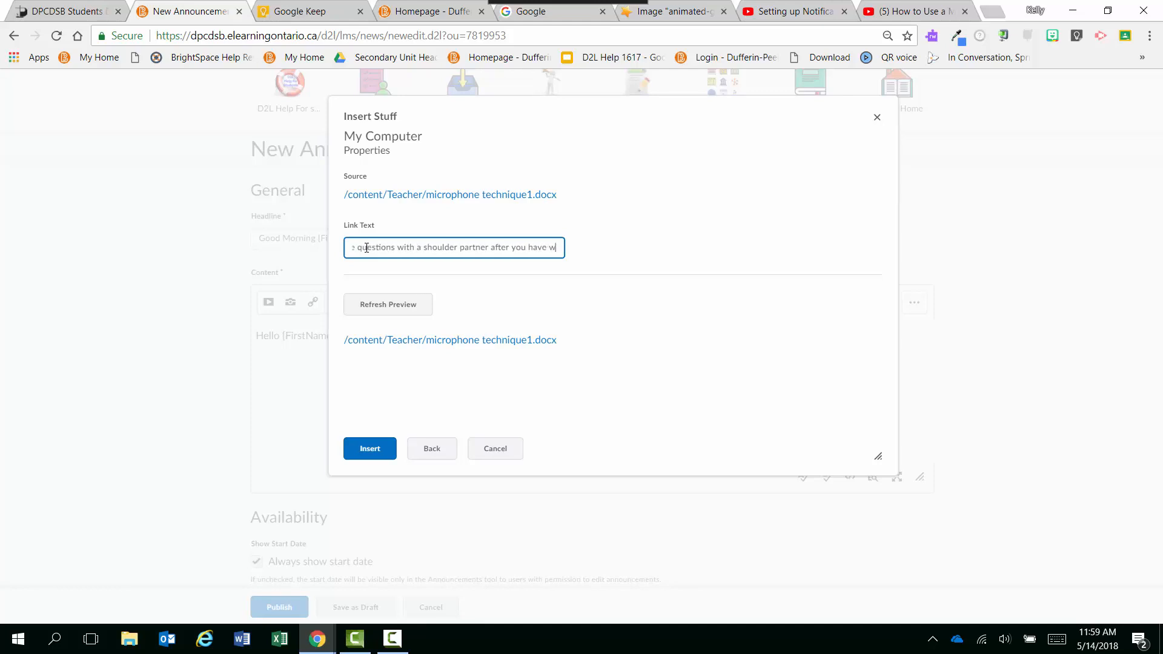
text(atched the video)
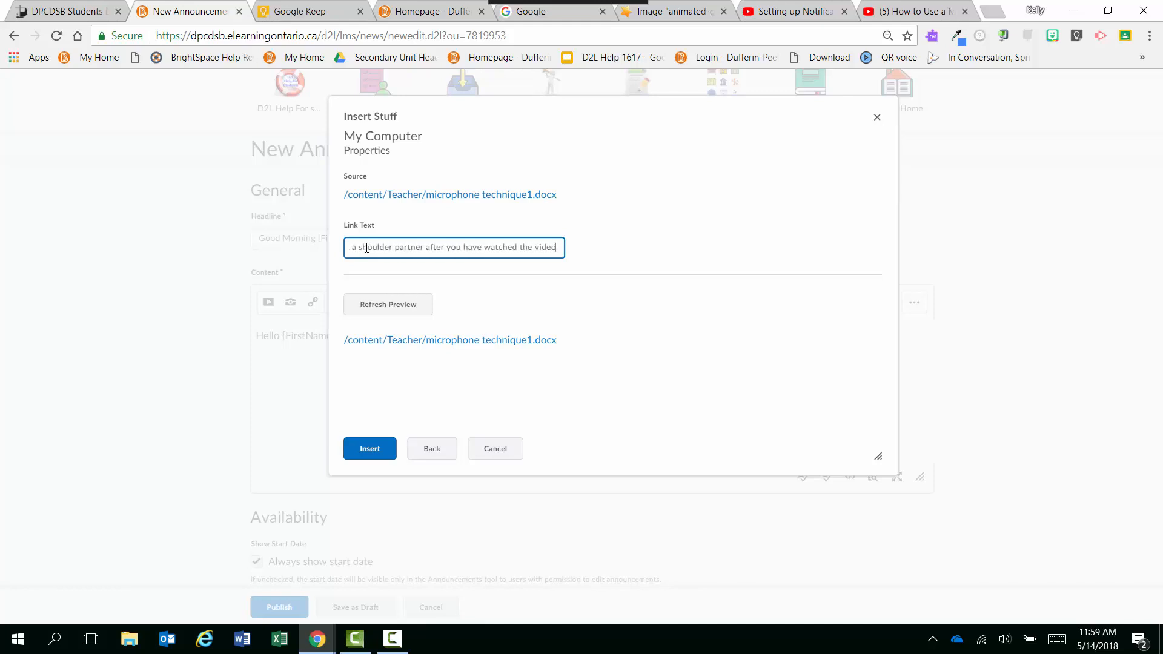
text(.)
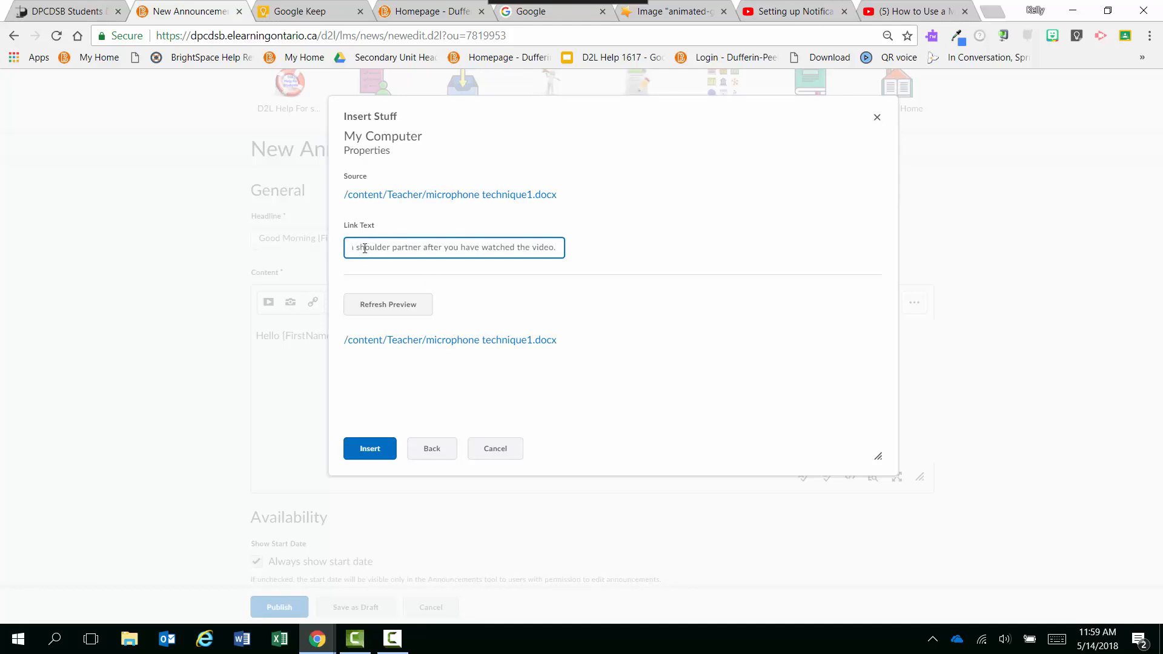
click(369, 450)
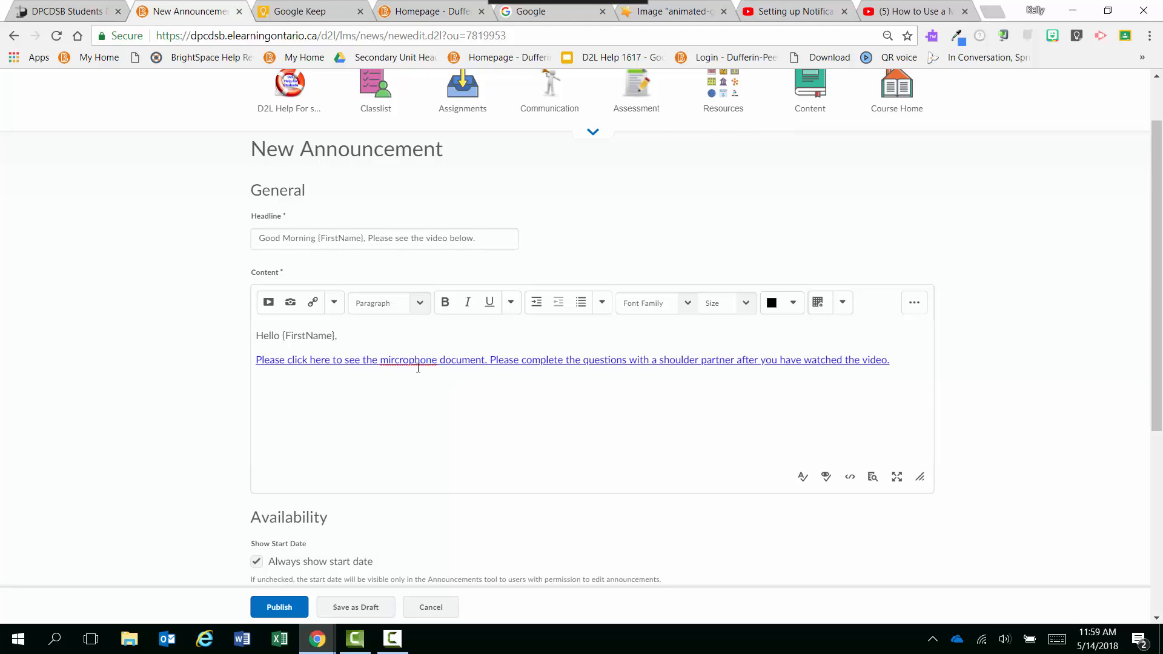
Try to correct the misspelled word "mircrophone" in the document link by retyping its ending
click(436, 360)
key(BackSpace)
key(BackSpace)
key(BackSpace)
key(BackSpace)
key(BackSpace)
key(BackSpace)
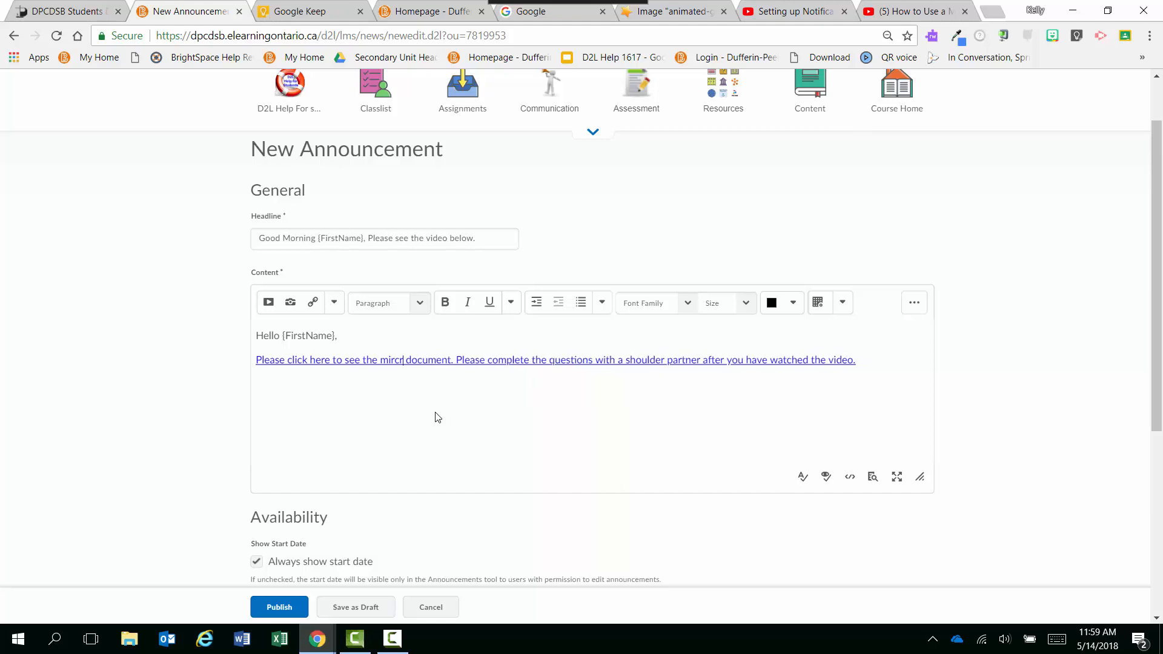
text(ophone)
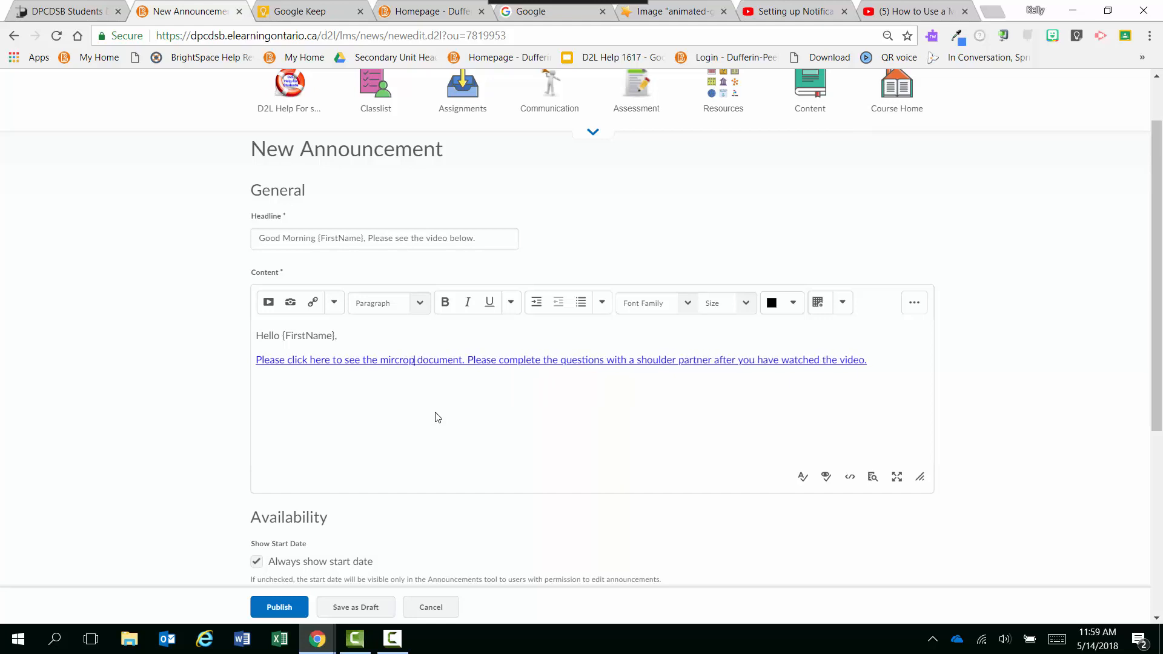
click(374, 419)
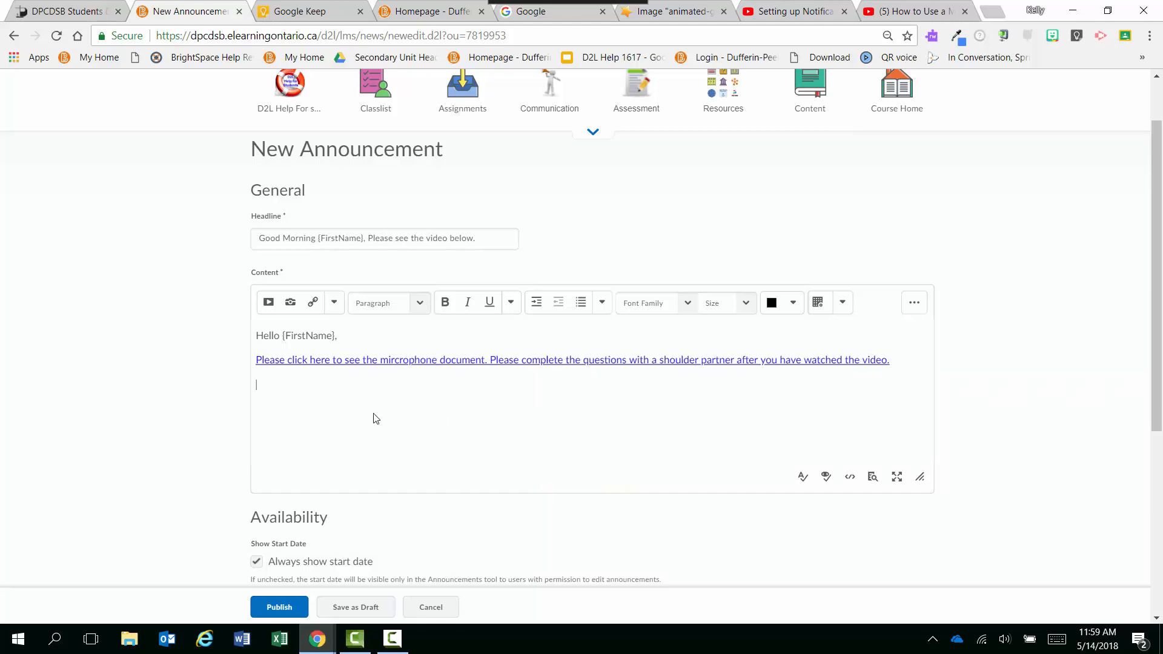
Add two blank lines between the greeting and the document link in the announcement content
click(368, 344)
key(Return)
key(Return)
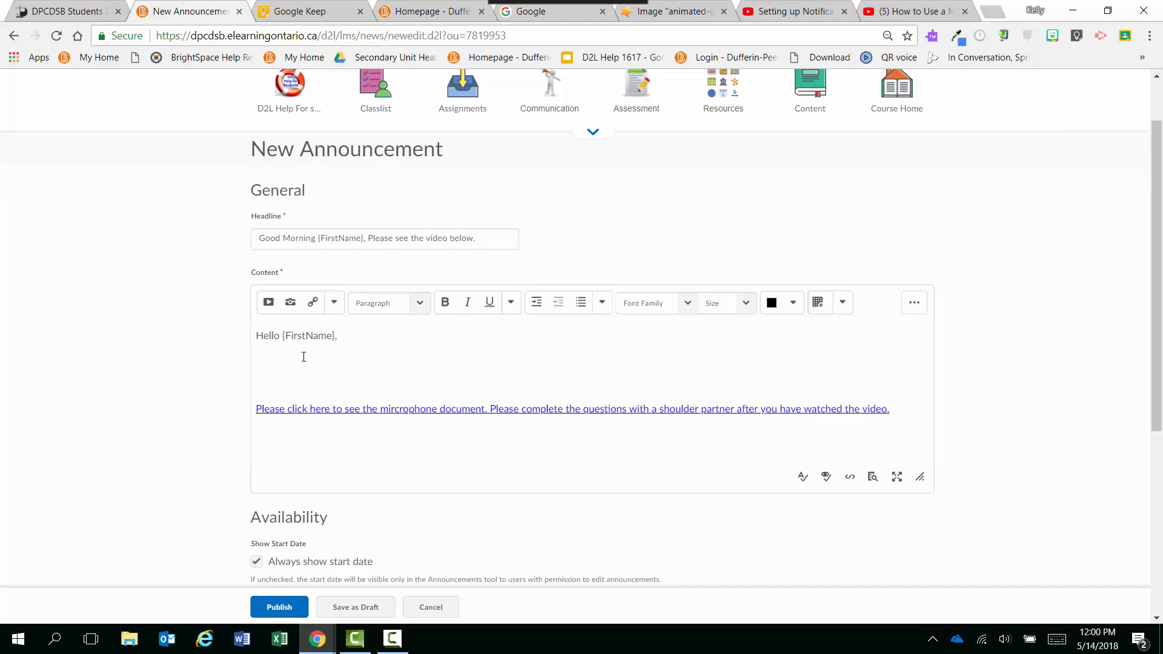
Search YouTube for "cari cole microphone technique" as inserted media for the announcement content
click(268, 303)
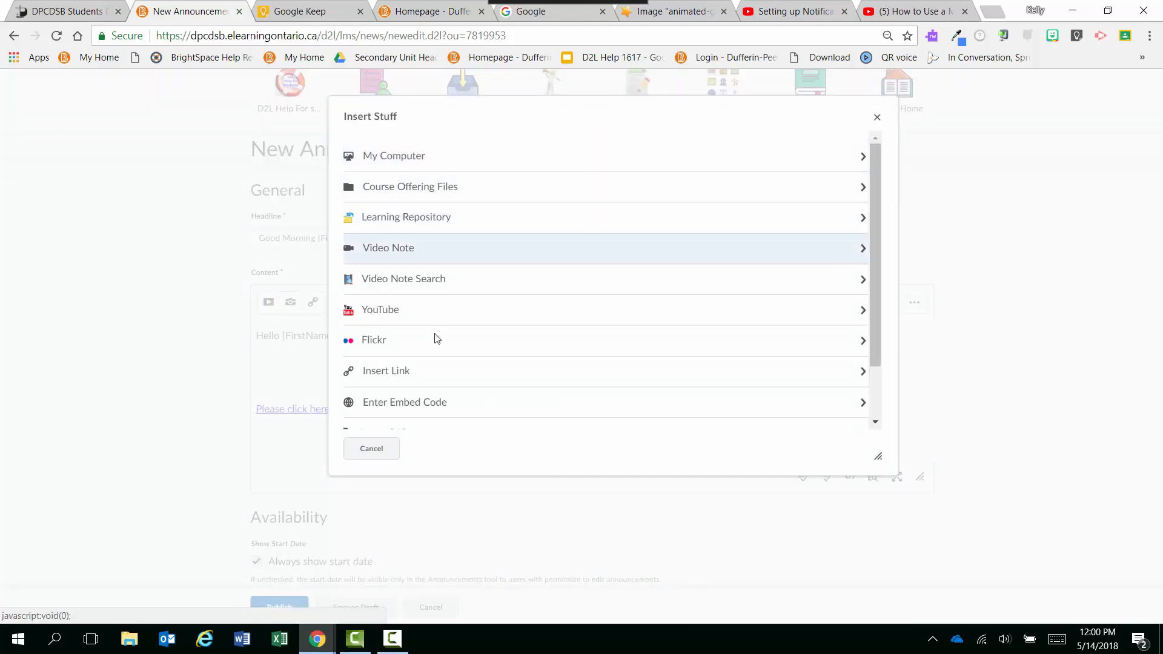
click(408, 317)
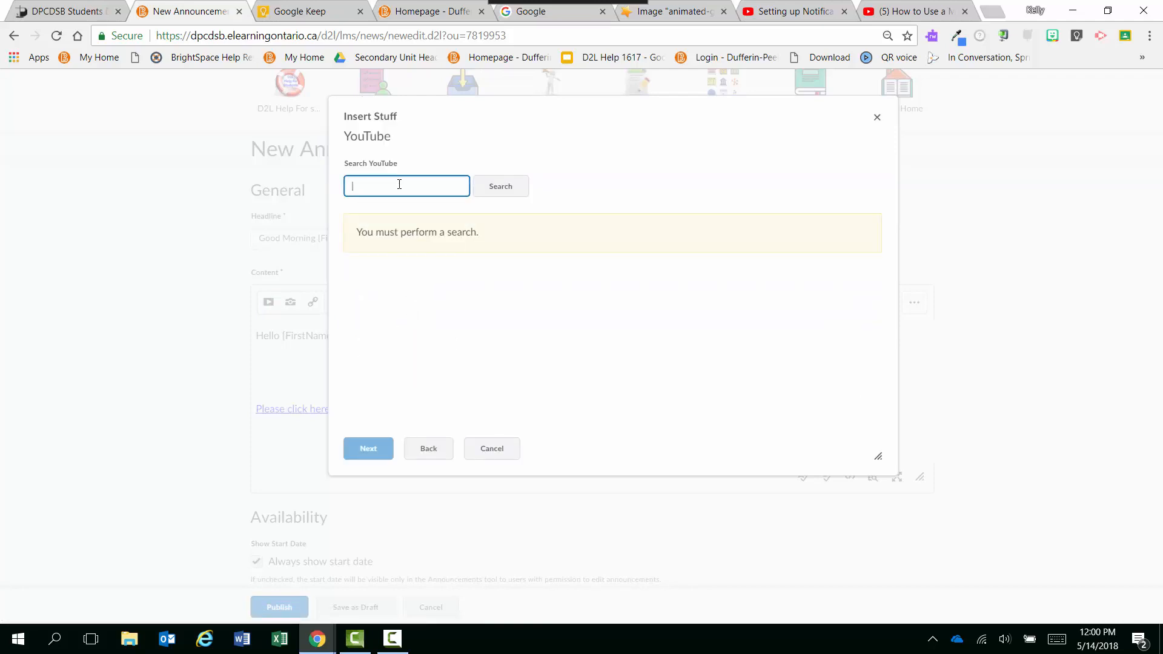
text(cari col)
text(e microphone techn)
text(ique)
key(Return)
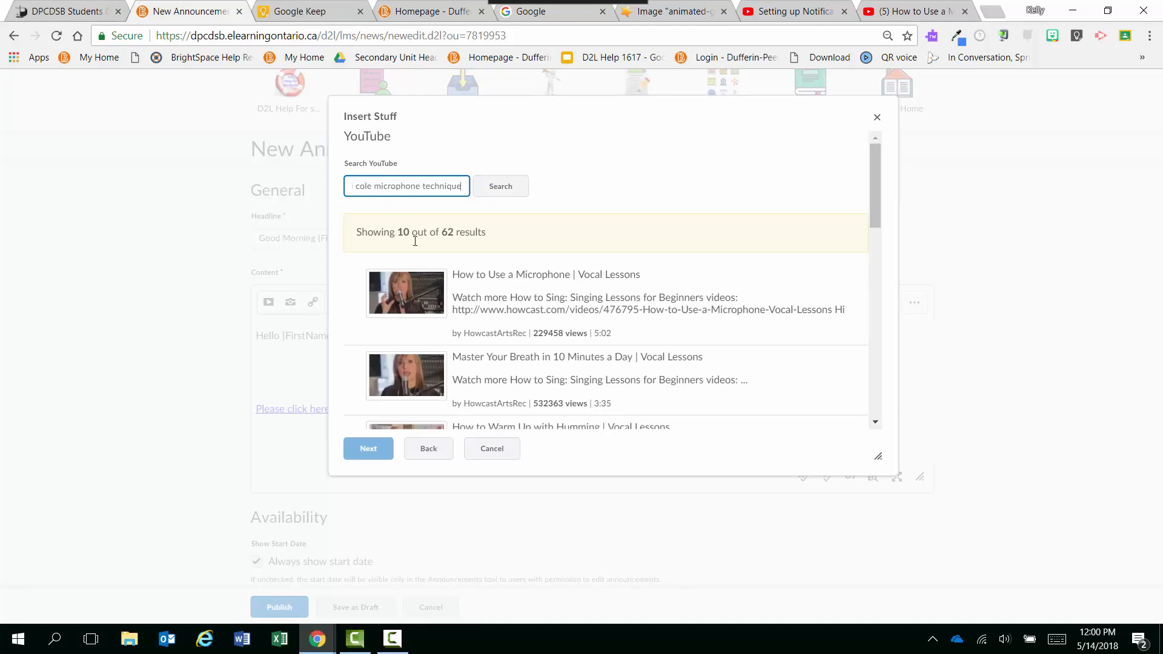
Insert the YouTube video "How to Use a Microphone | Vocal Lessons" between the greeting and the document link
click(412, 304)
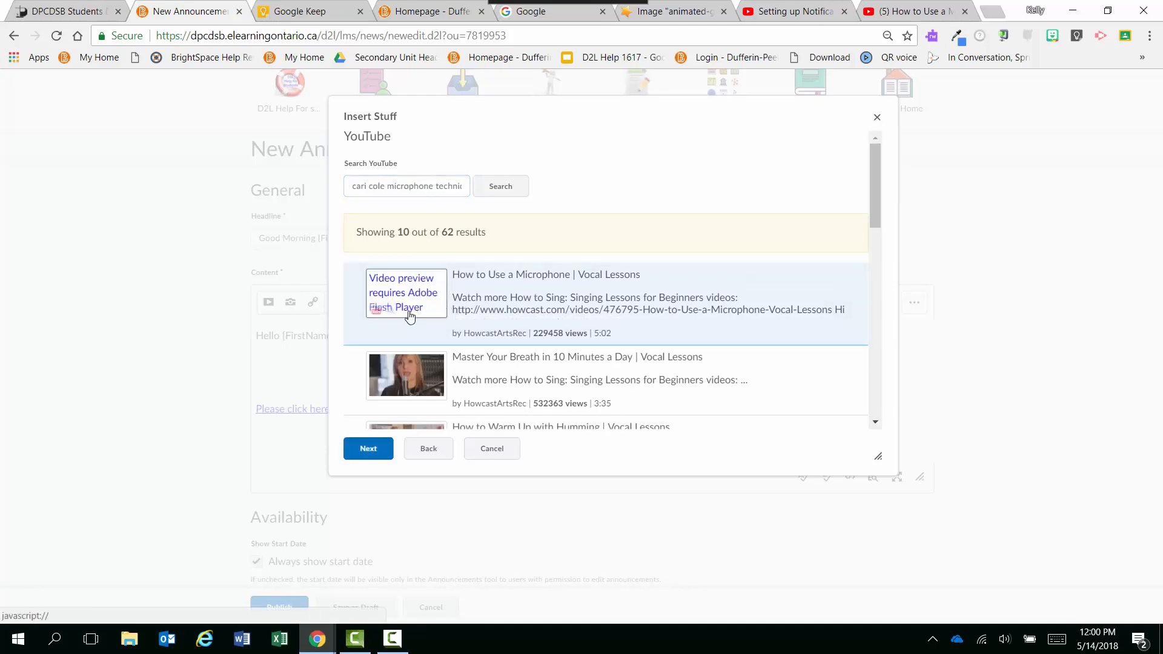
click(370, 449)
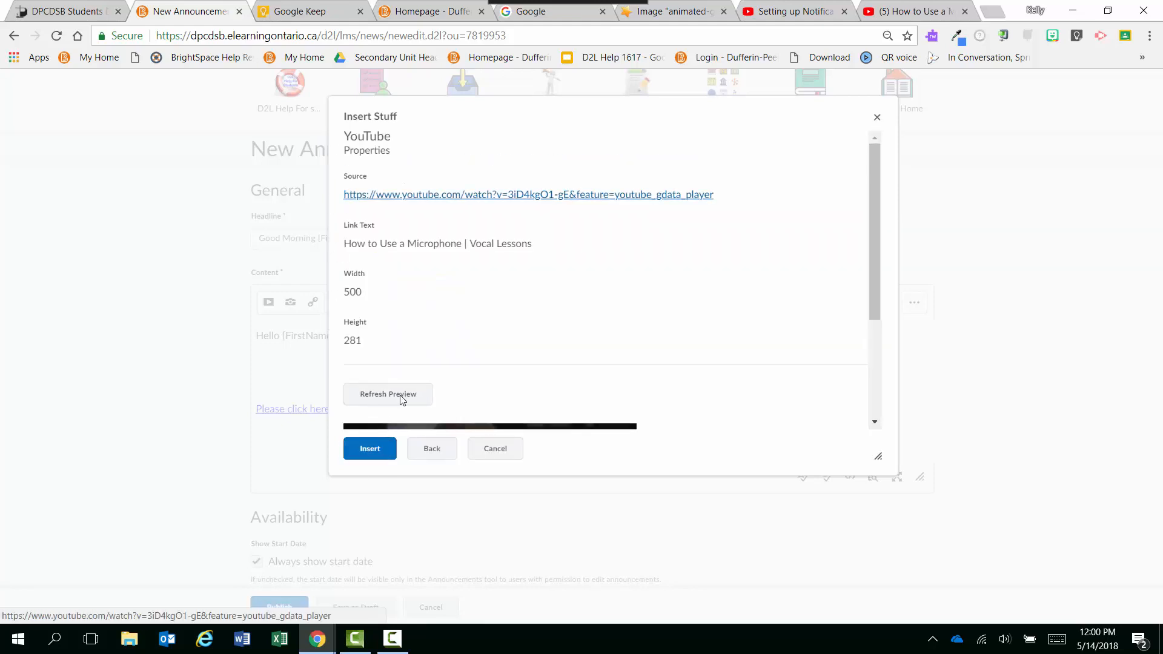
scroll(460, 243, down, 3)
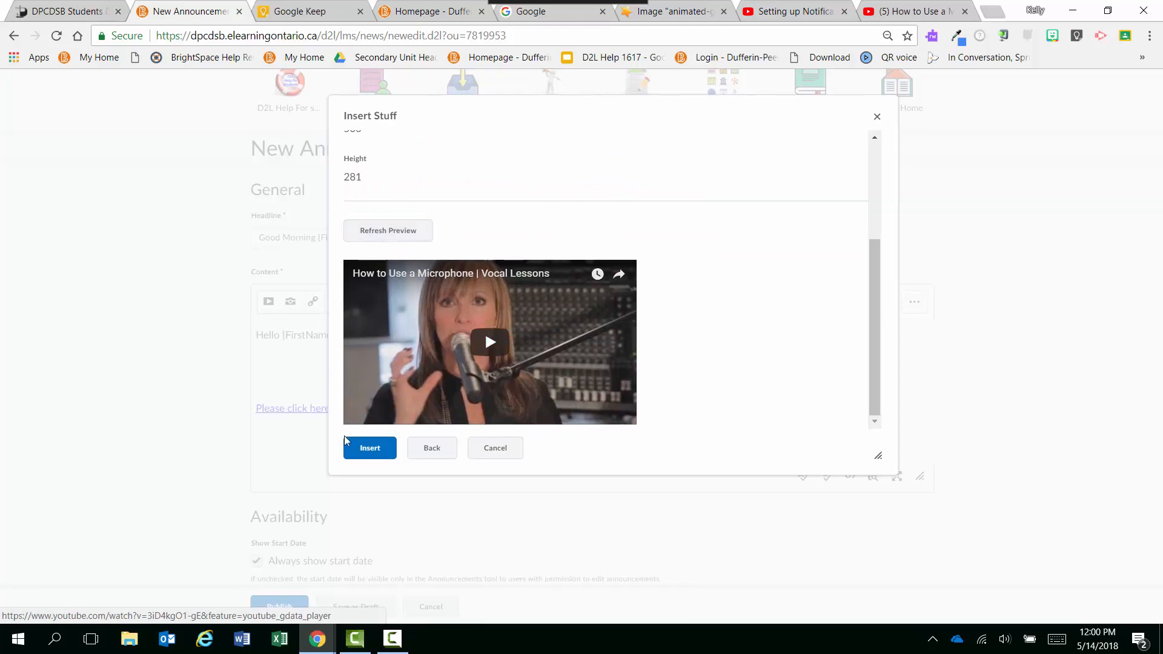
click(371, 449)
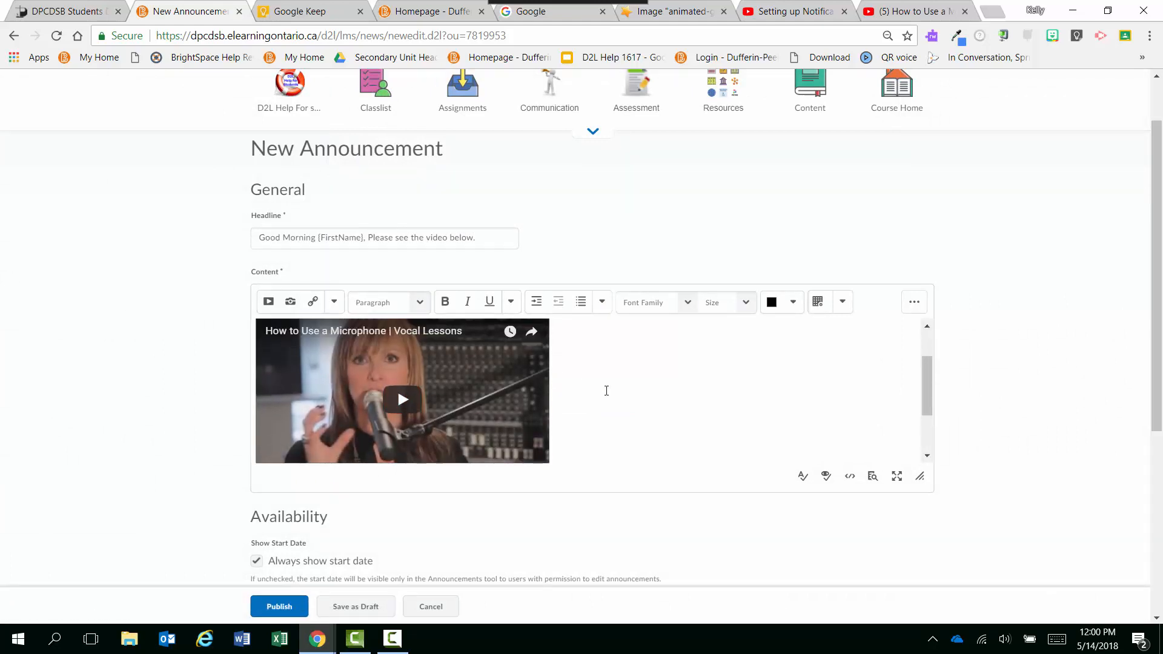
Enlarge the announcement's content editor and add a blank line after the document link
scroll(758, 395, up, 2)
drag(921, 477, 971, 564)
scroll(619, 418, down, 2)
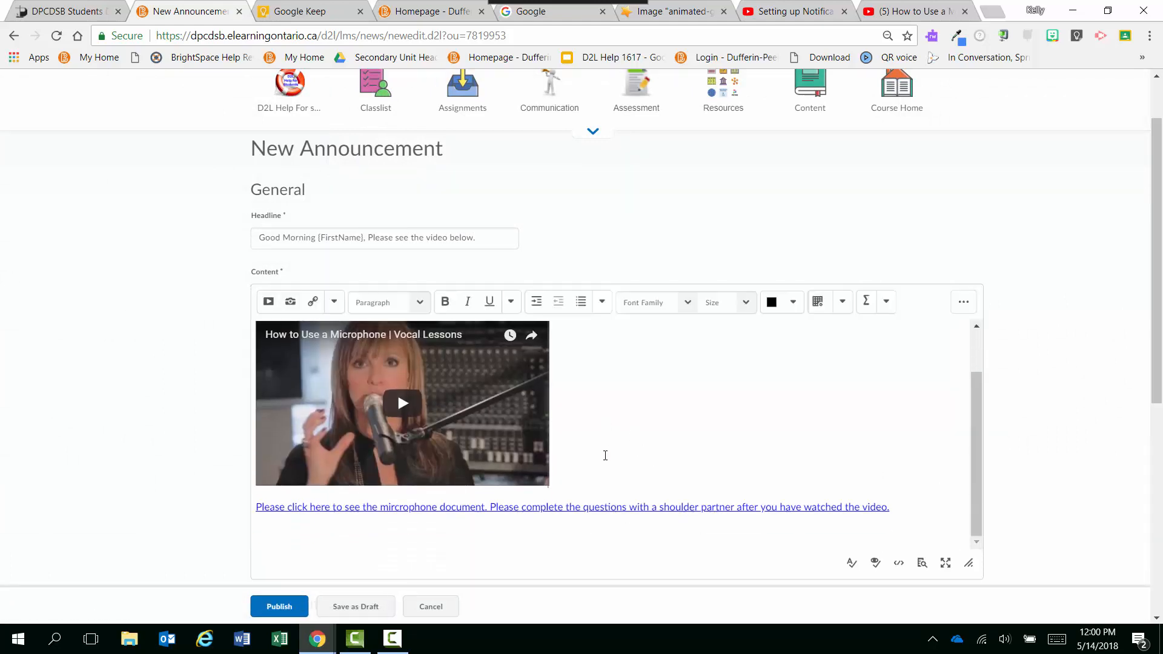
click(899, 508)
key(Return)
Review the announcement's content and availability settings and publish it
scroll(1029, 536, up, 1)
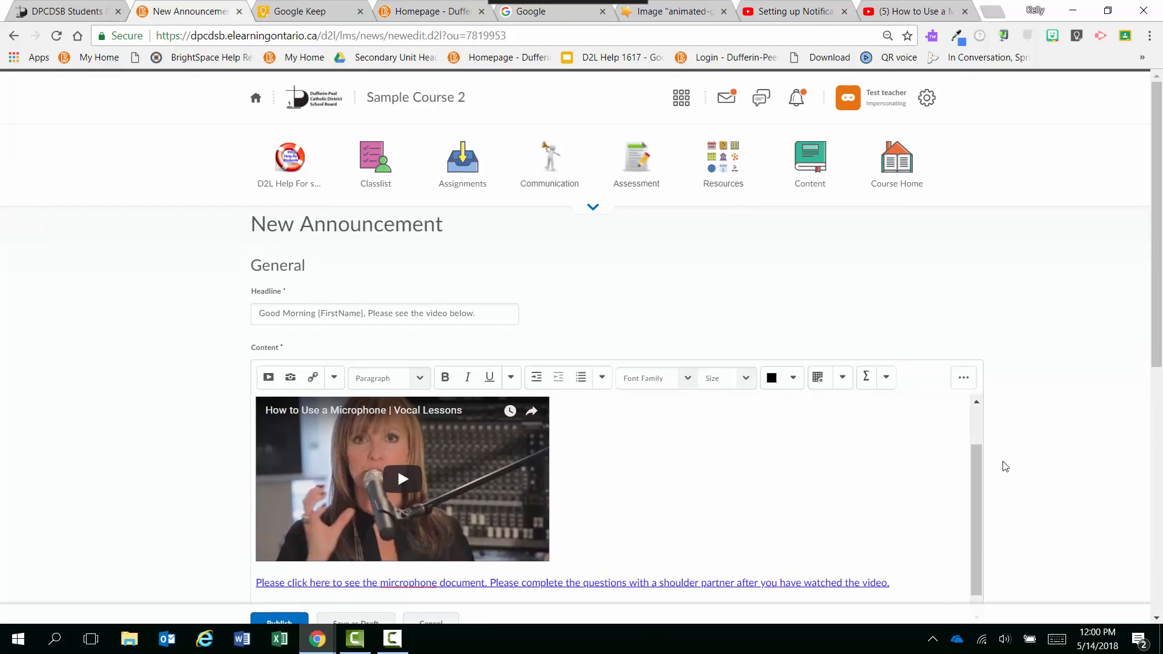
scroll(968, 466, down, 1)
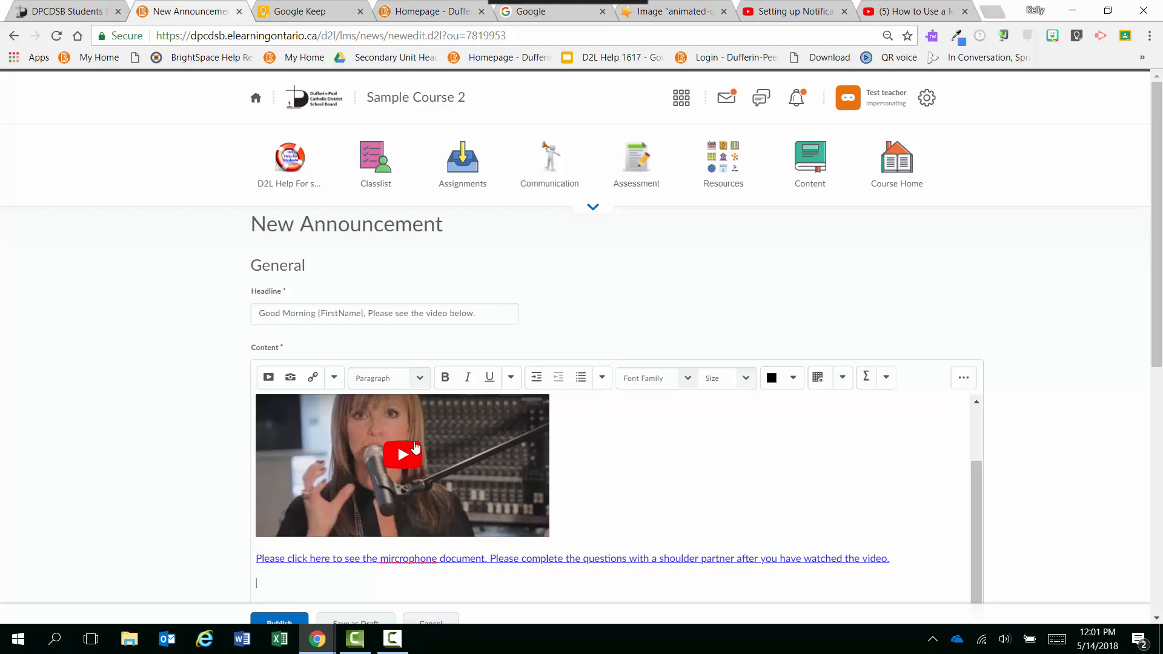
scroll(406, 454, down, 5)
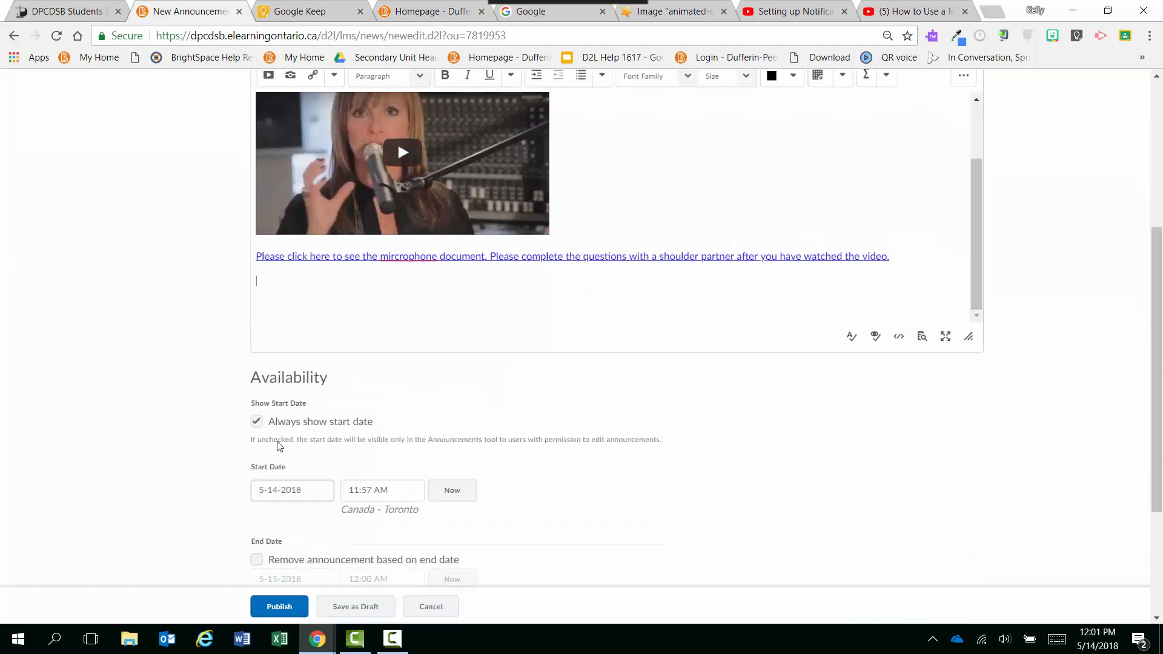
scroll(129, 324, down, 3)
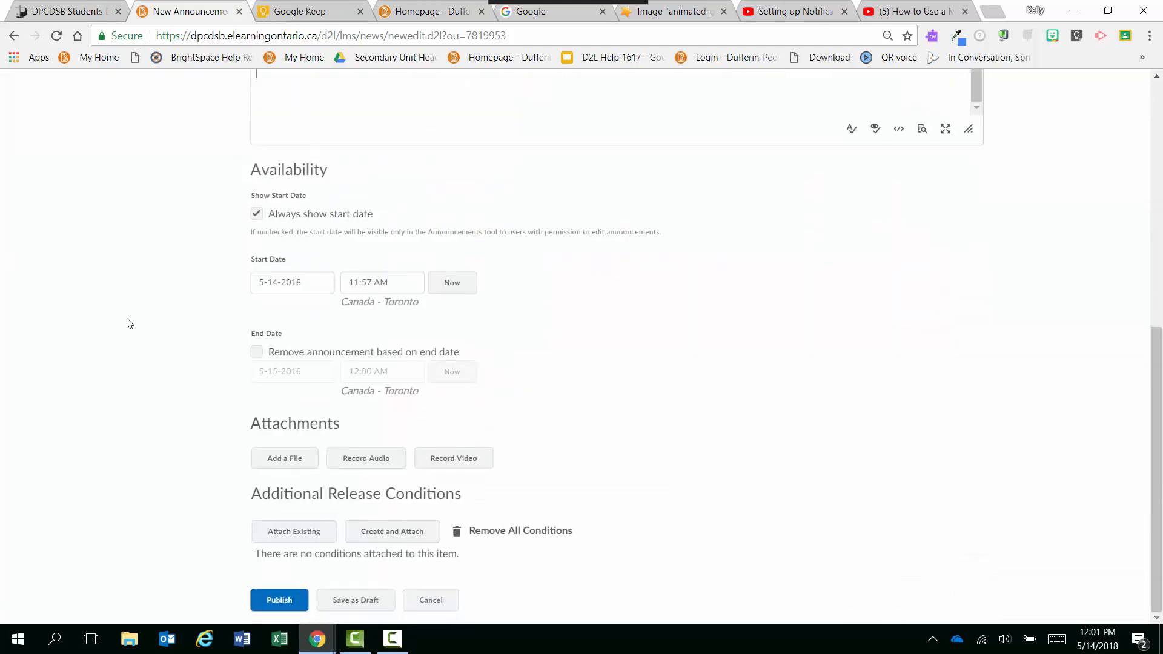
click(283, 602)
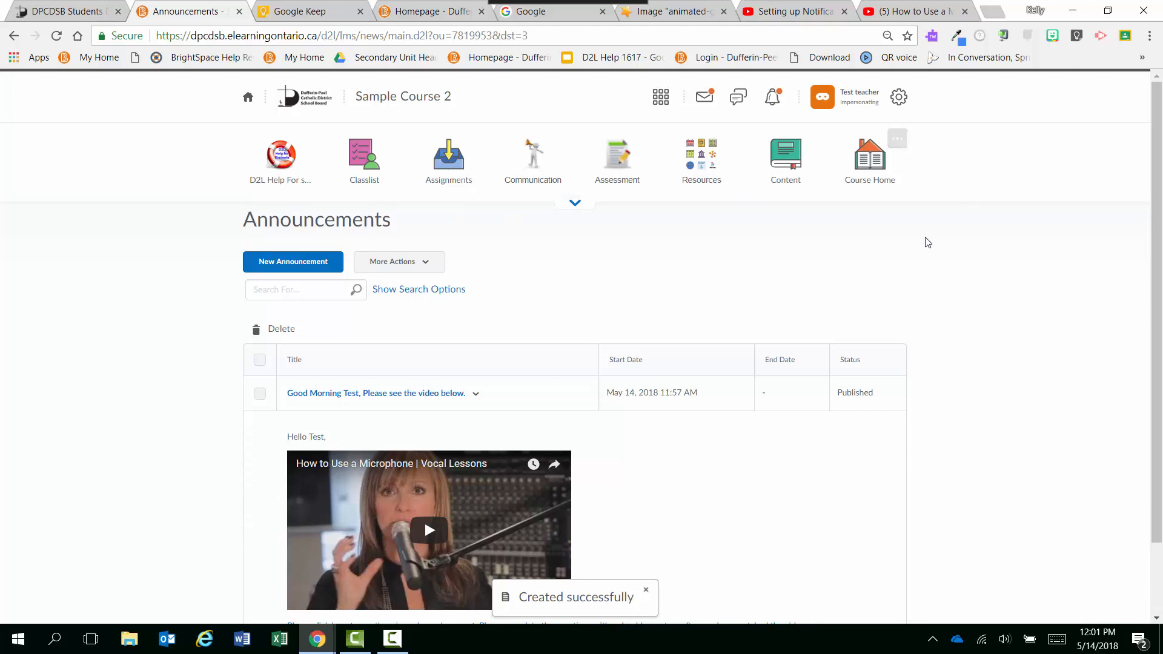
Go to the Sample Course 2 homepage and check the personalised greeting in the published announcement
click(874, 173)
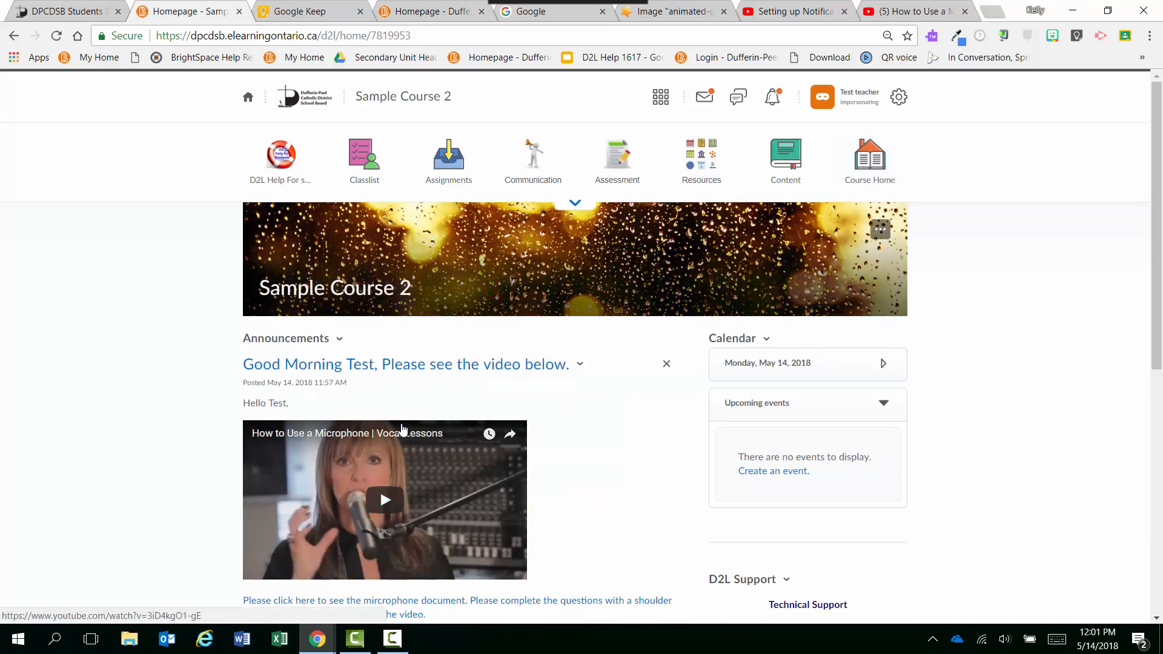
click(389, 98)
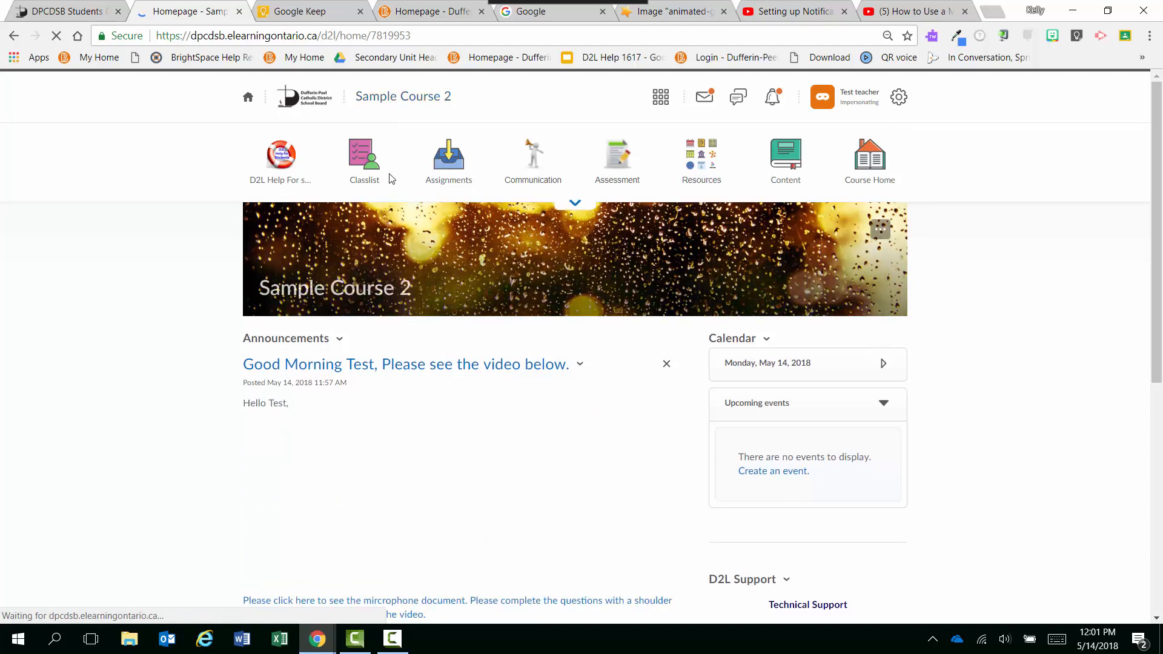
scroll(192, 316, down, 3)
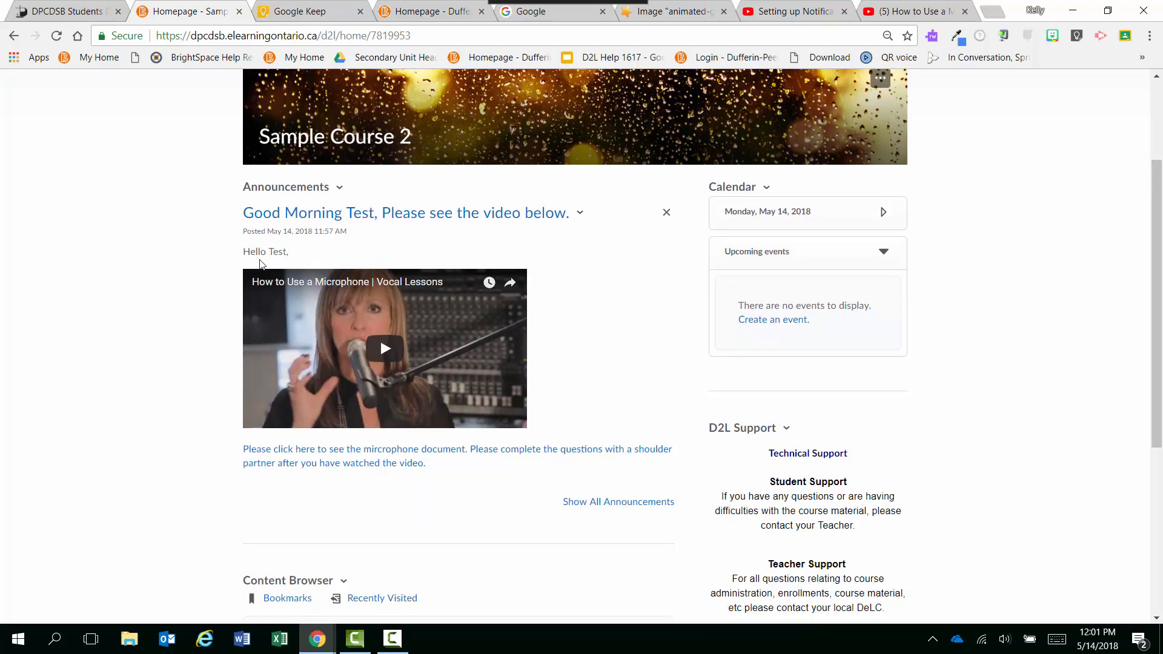
drag(268, 252, 293, 257)
scroll(1159, 179, up, 3)
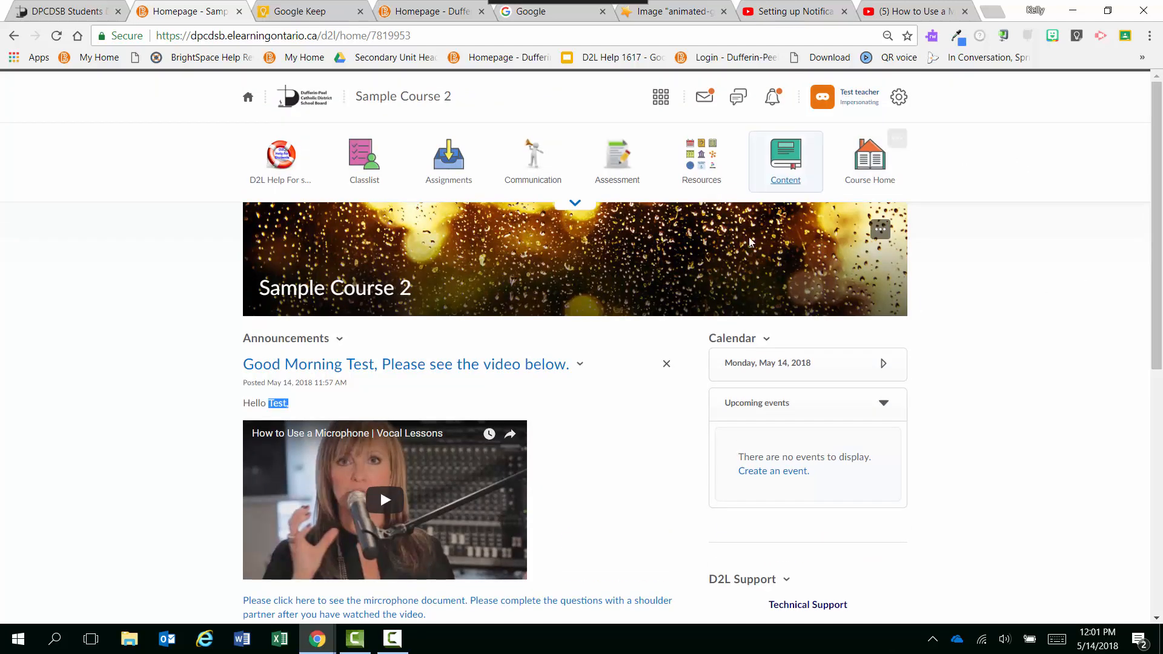
Test the microphone document link in the published announcement by downloading the file, and look over the finished post
scroll(460, 349, down, 4)
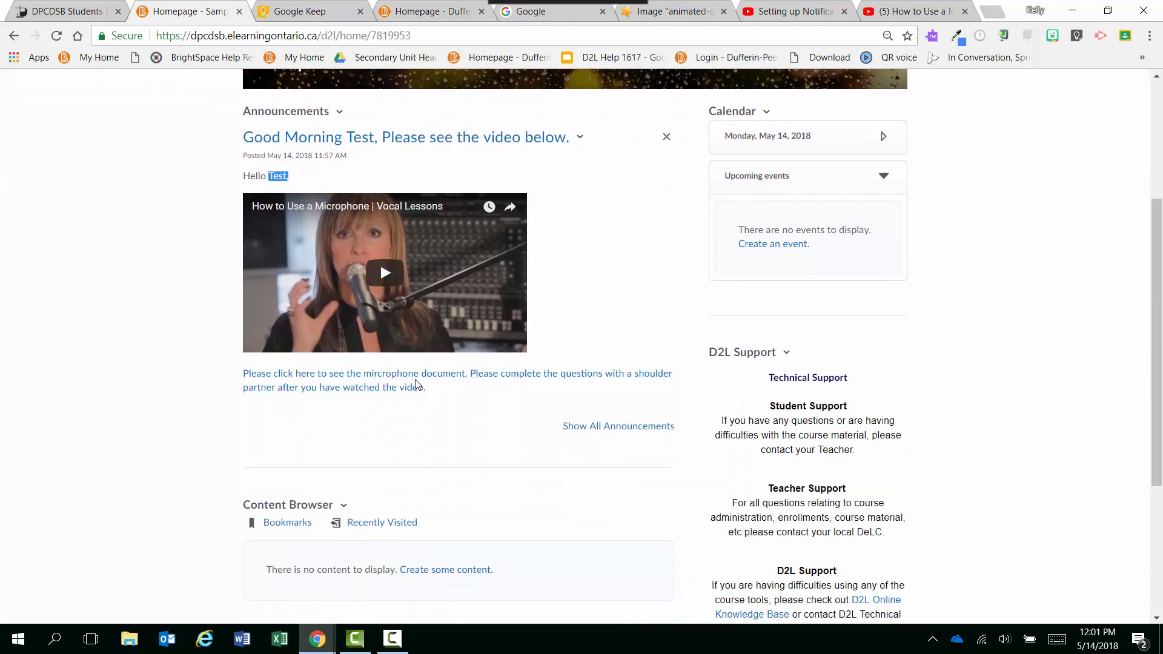
click(417, 380)
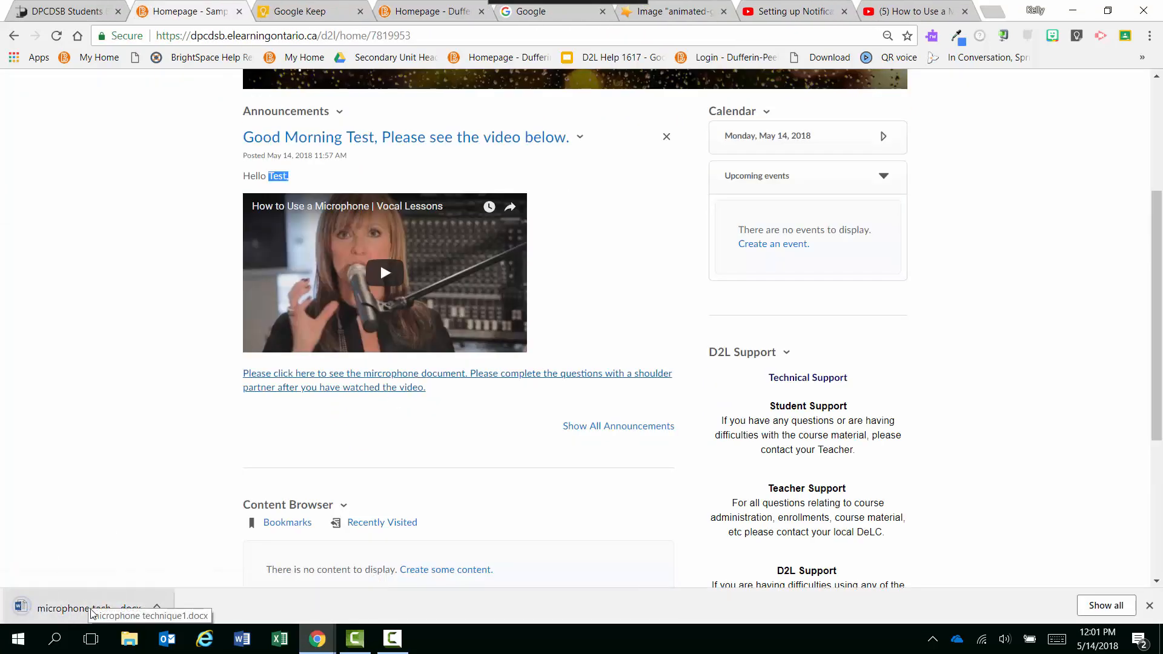
scroll(685, 401, up, 3)
scroll(685, 401, up, 1)
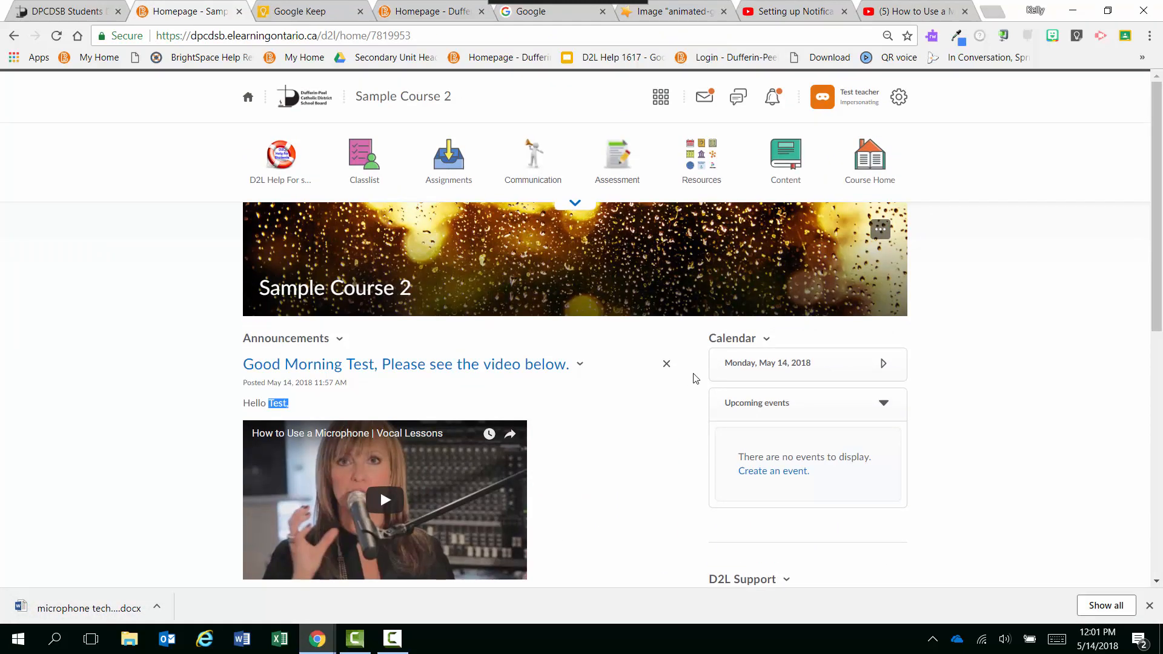
scroll(154, 338, down, 2)
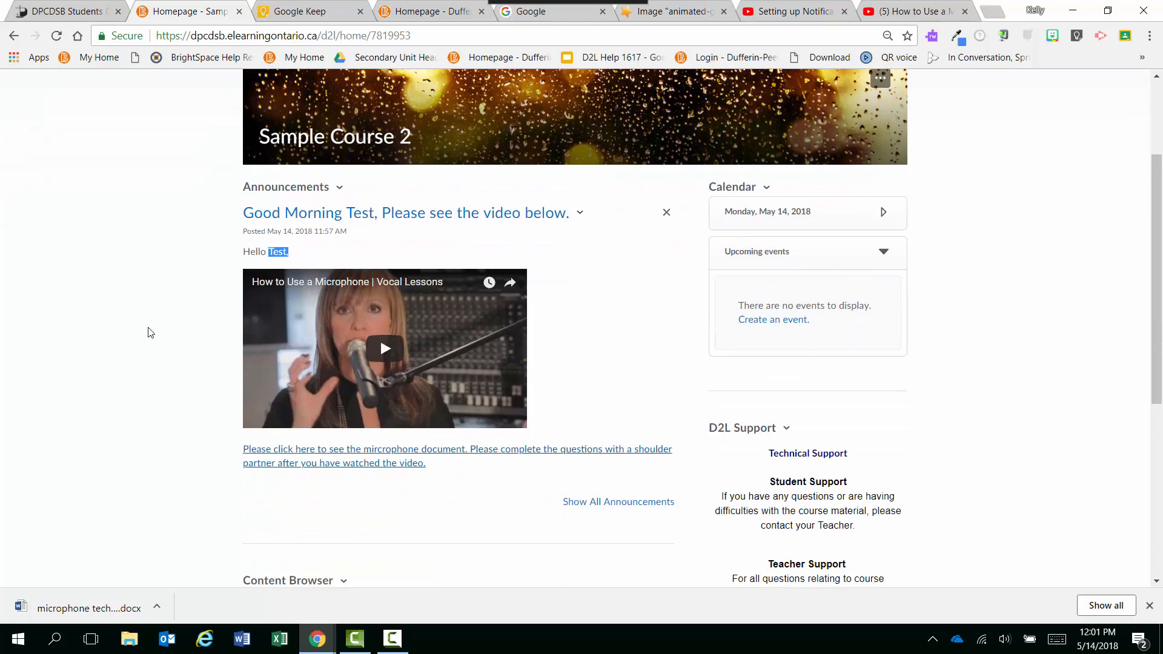
scroll(151, 330, down, 1)
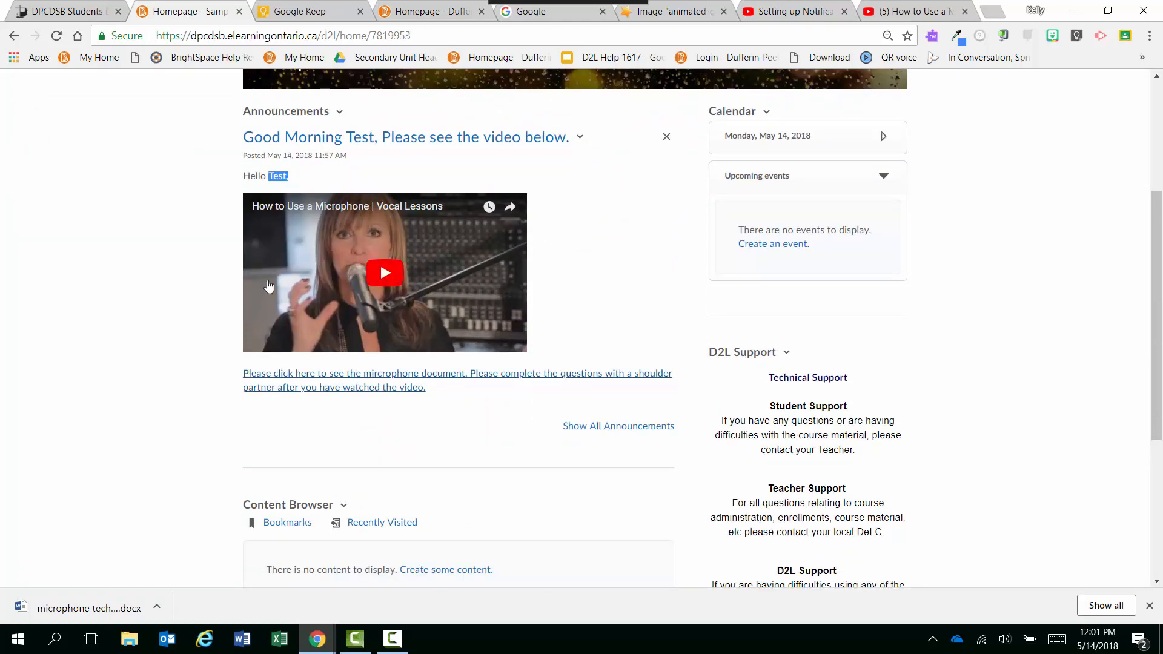
scroll(287, 513, down, 1)
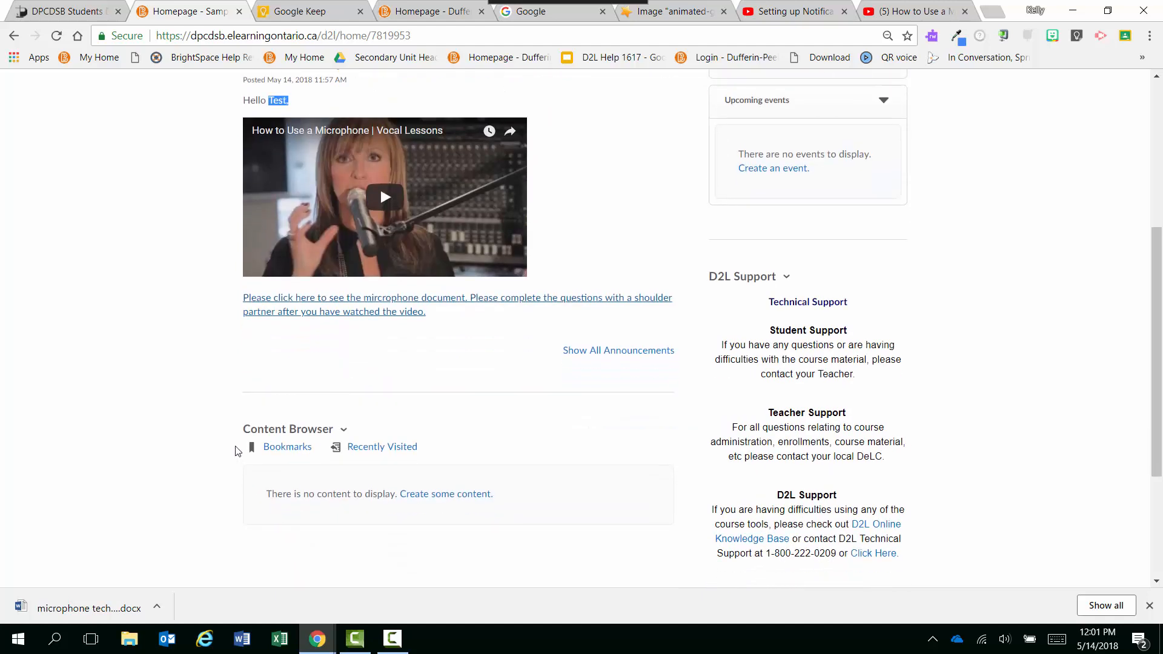